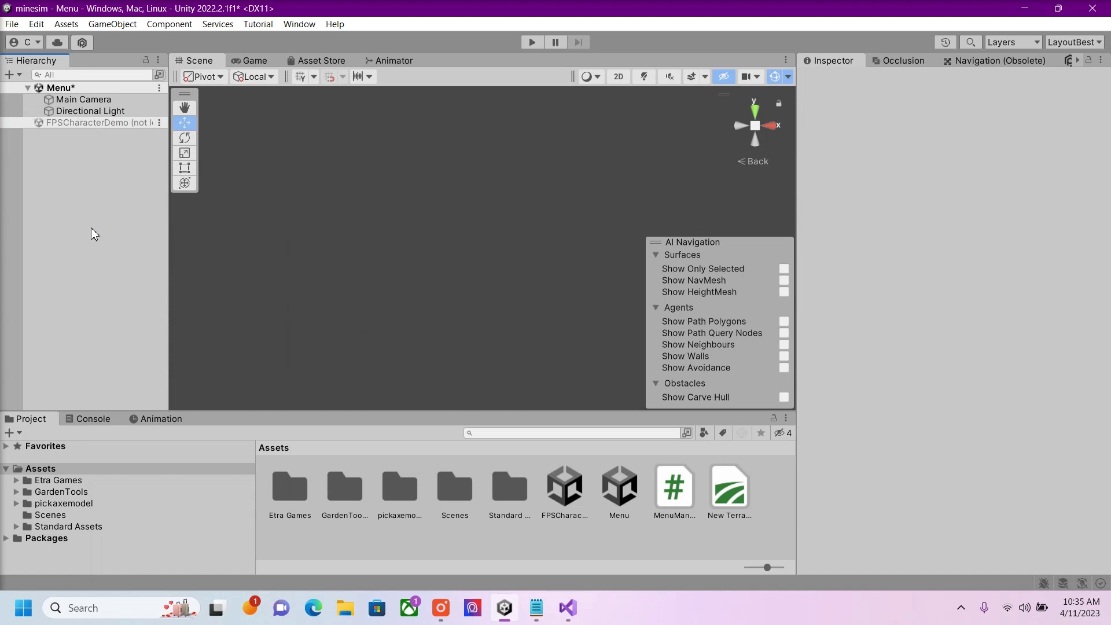
# Step: Add a UI Canvas to the Menu scene and check its accompanying EventSystem object
pyautogui.rightClick(96, 152)
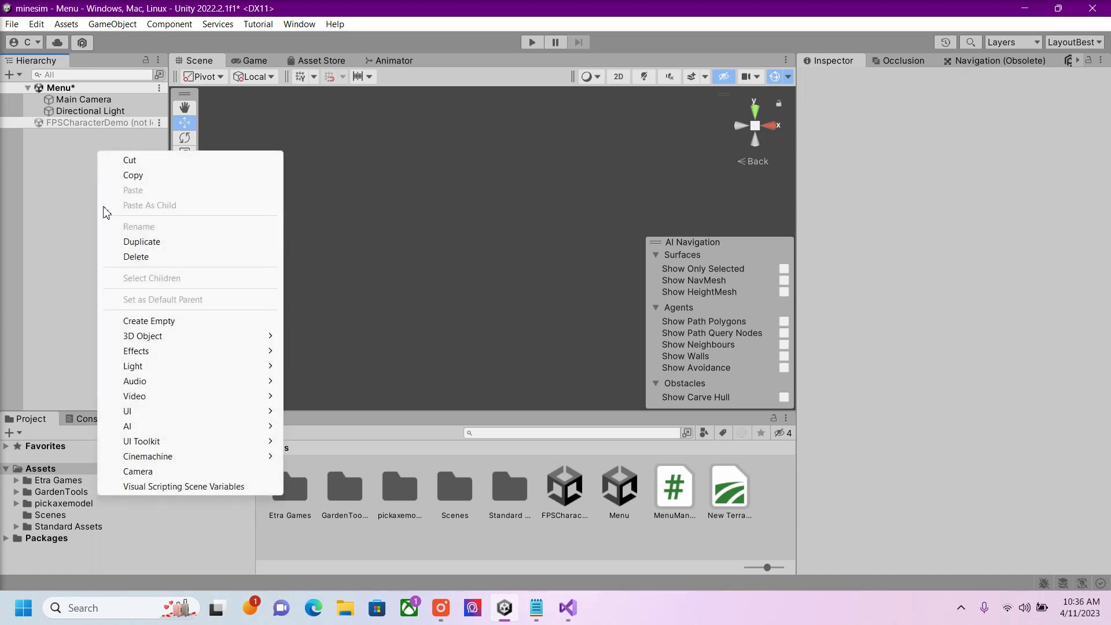
pyautogui.moveTo(132, 412)
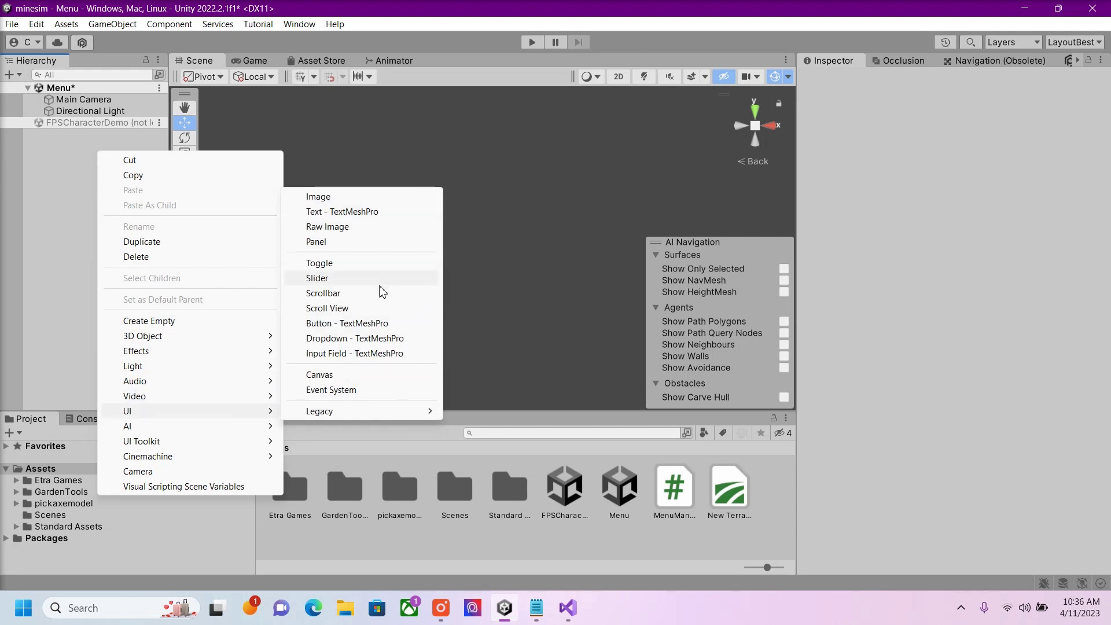
pyautogui.click(320, 375)
pyautogui.click(95, 161)
pyautogui.click(42, 124)
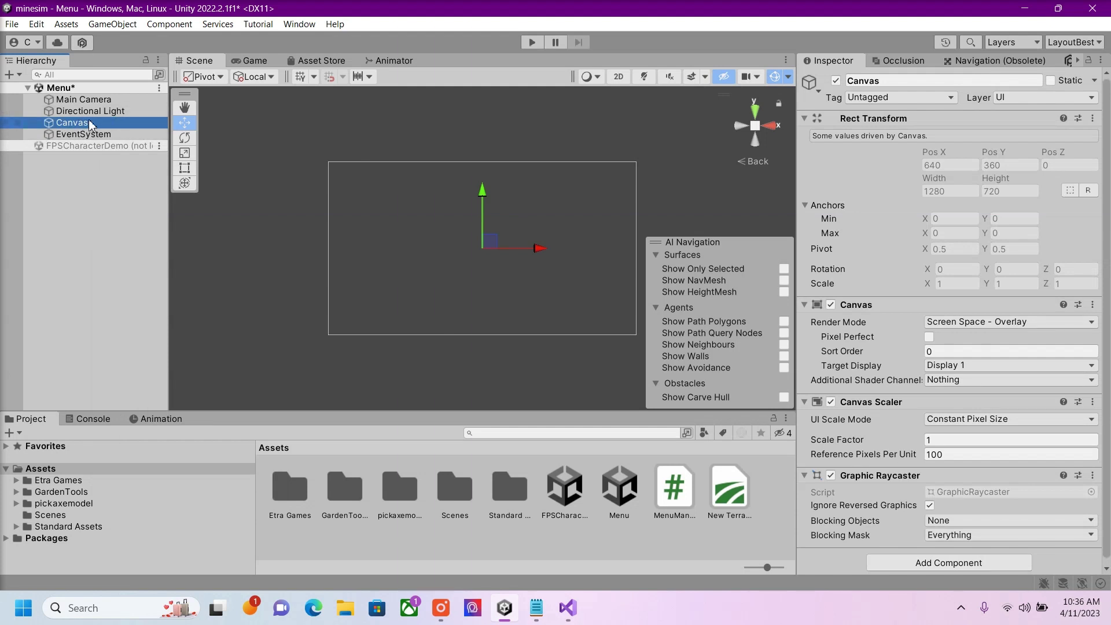
pyautogui.click(84, 135)
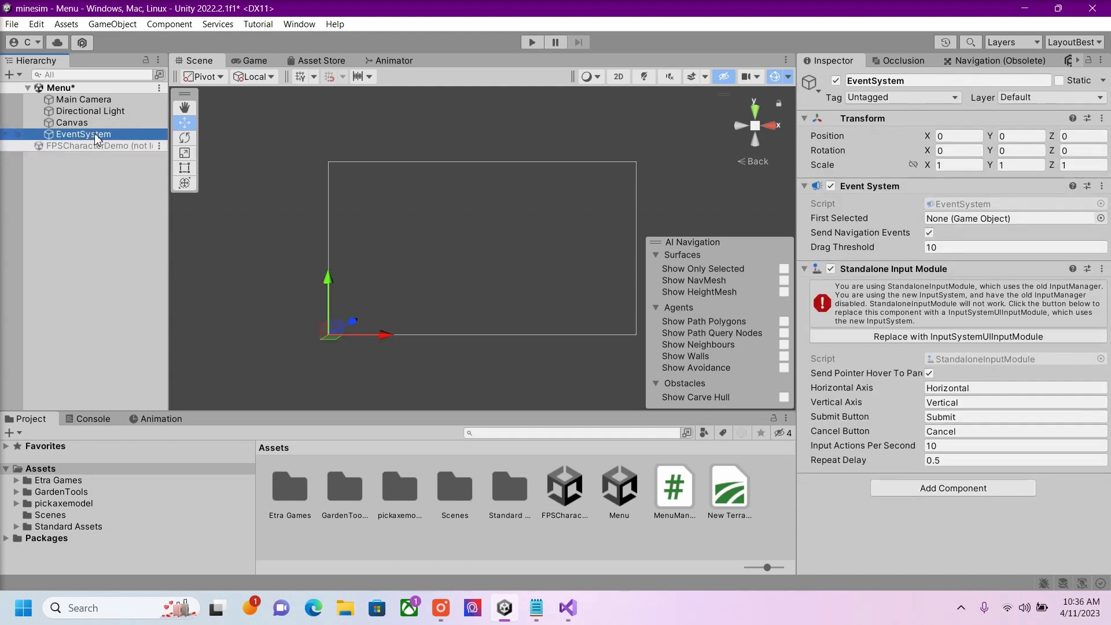
# Step: Add a TextMeshPro text element under the Canvas and set its text to "title"
pyautogui.click(88, 123)
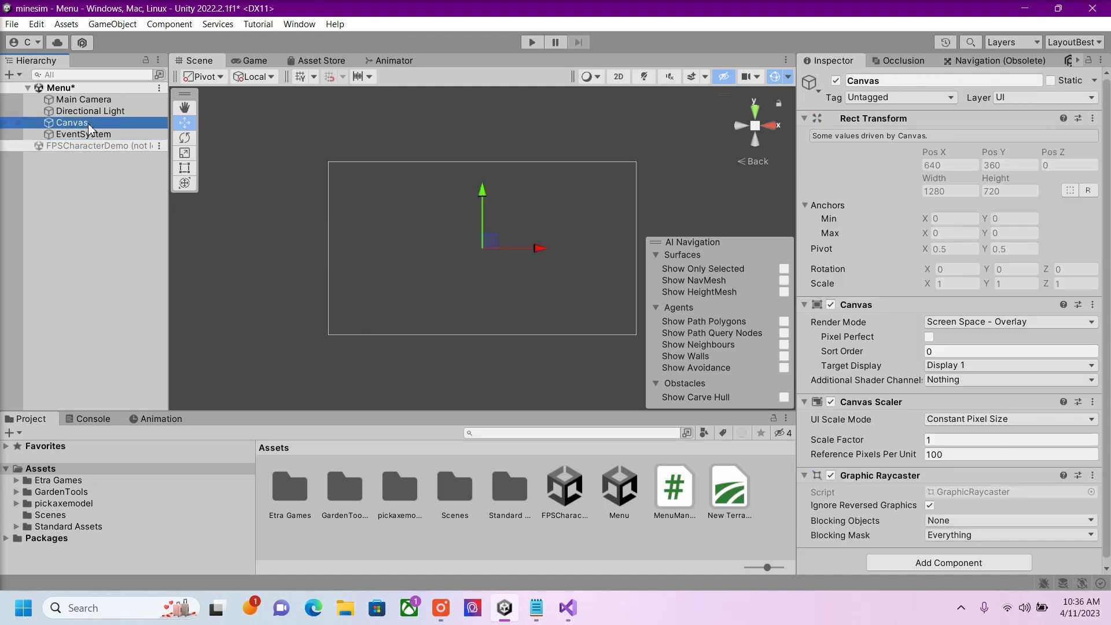
pyautogui.rightClick(90, 126)
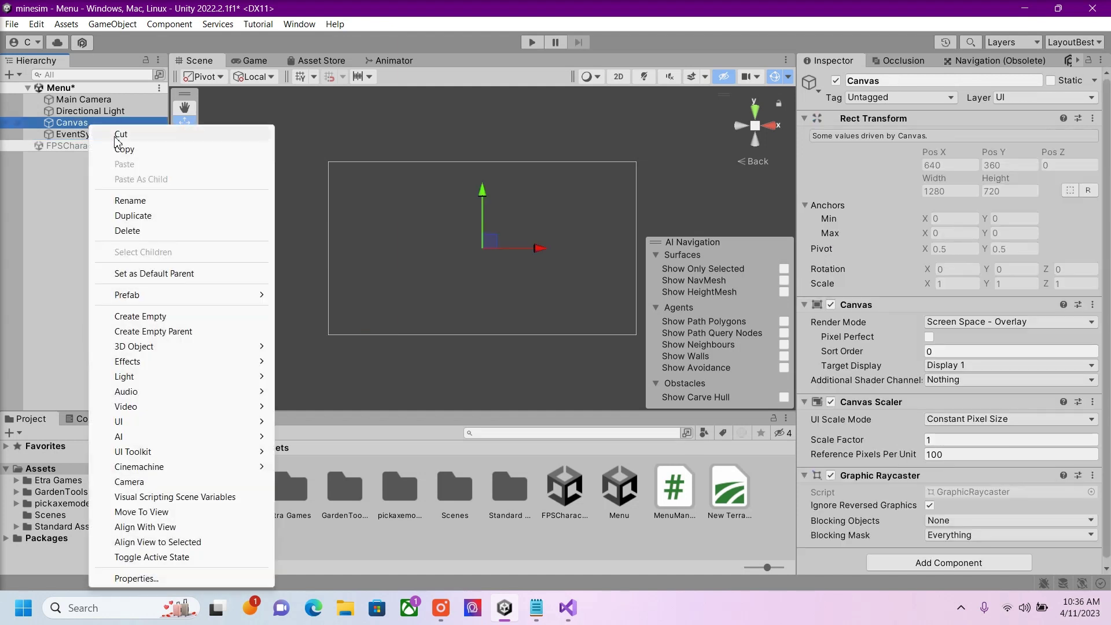
pyautogui.moveTo(144, 422)
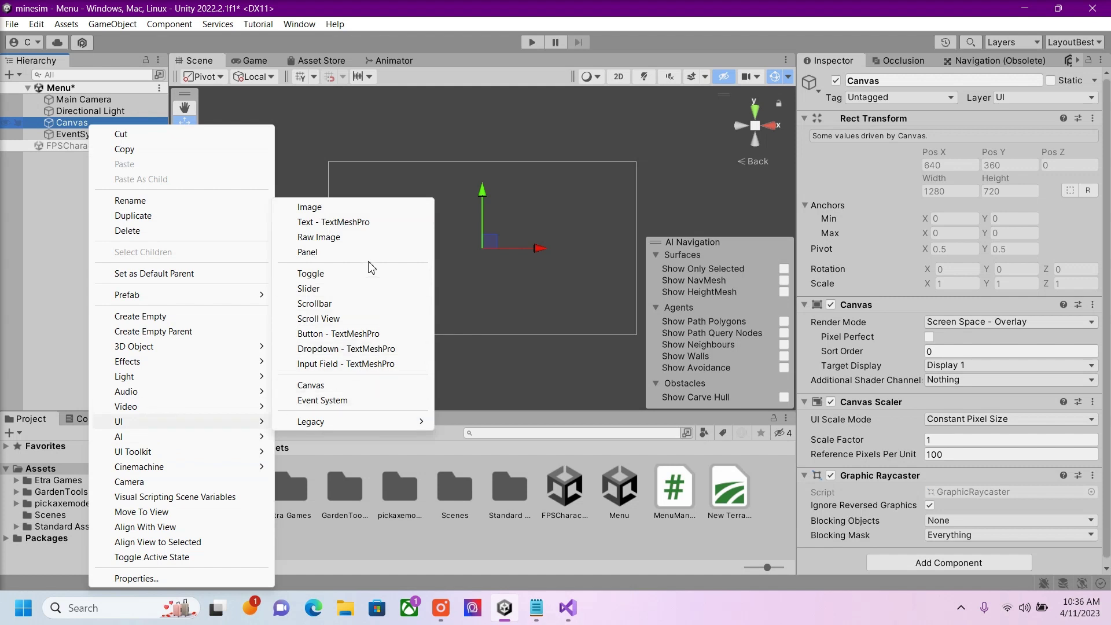
pyautogui.click(336, 225)
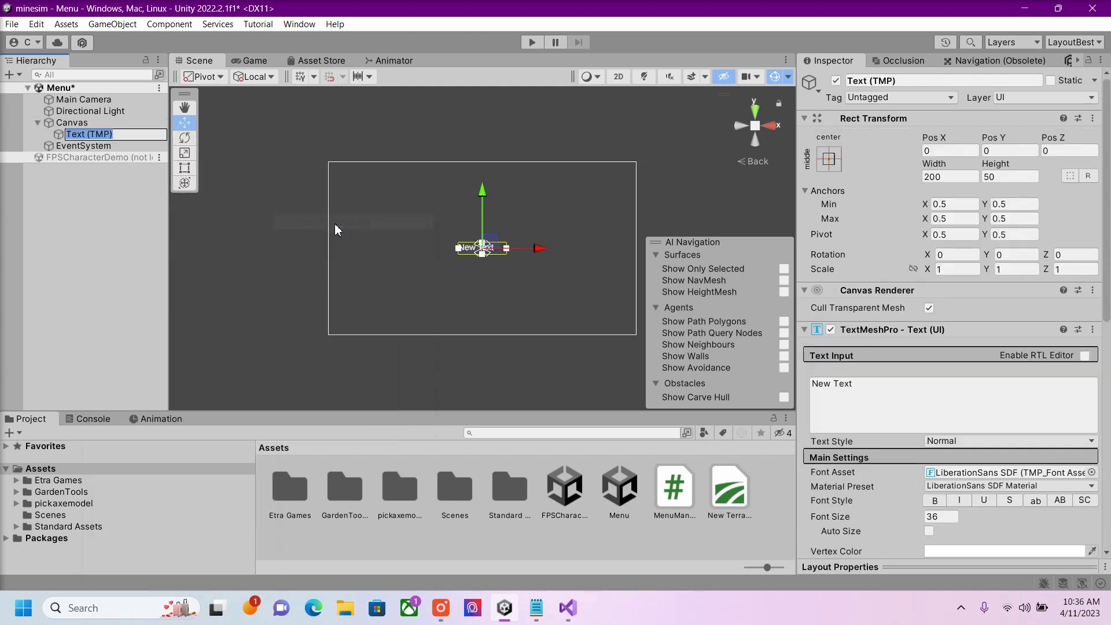
pyautogui.click(898, 401)
pyautogui.write('tit')
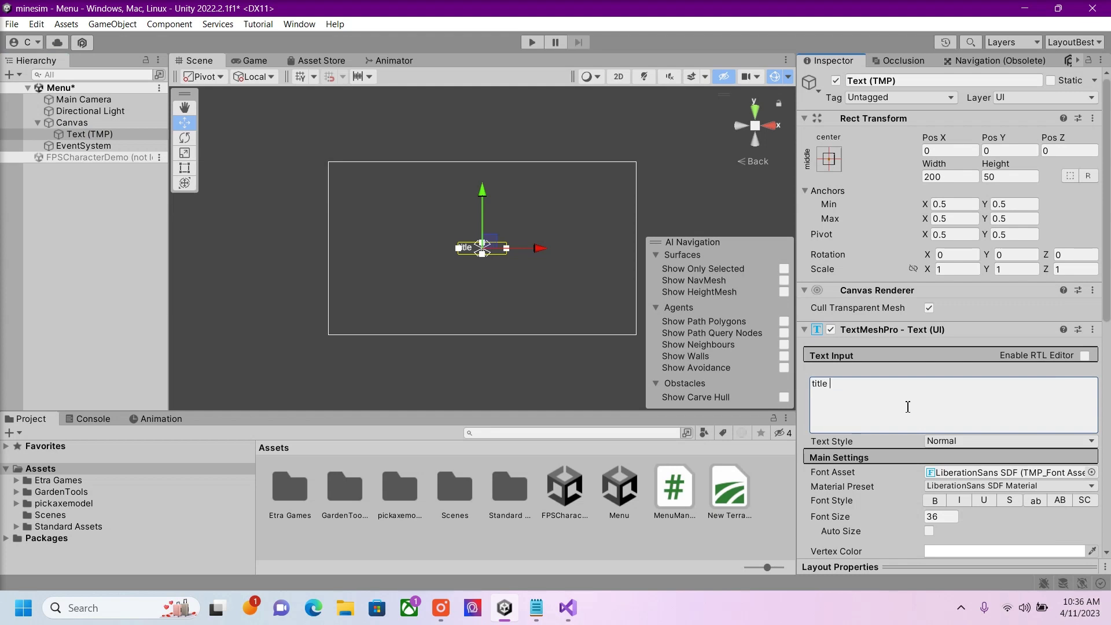
pyautogui.write('le')
pyautogui.press('BackSpace')
# Step: Center the title text horizontally and vertically in its box and move it up to the Canvas's upper part
pyautogui.scroll(-3, 926, 405)
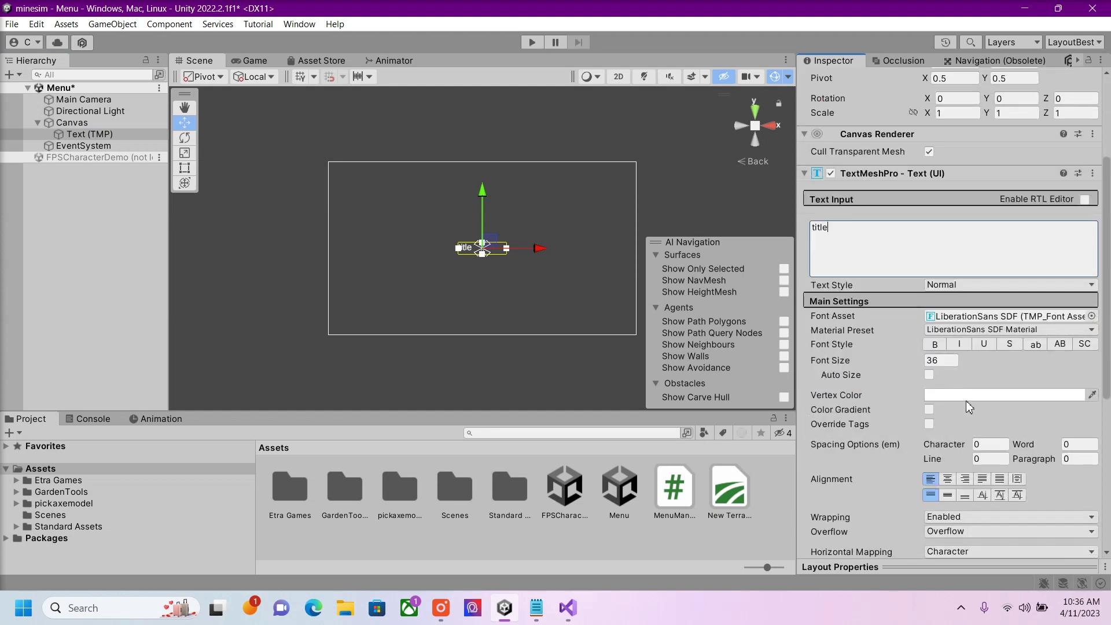
pyautogui.click(947, 478)
pyautogui.click(947, 495)
pyautogui.moveTo(482, 192); pyautogui.dragTo(491, 150)
# Step: Add a TextMeshPro button as a child of the Canvas
pyautogui.click(72, 123)
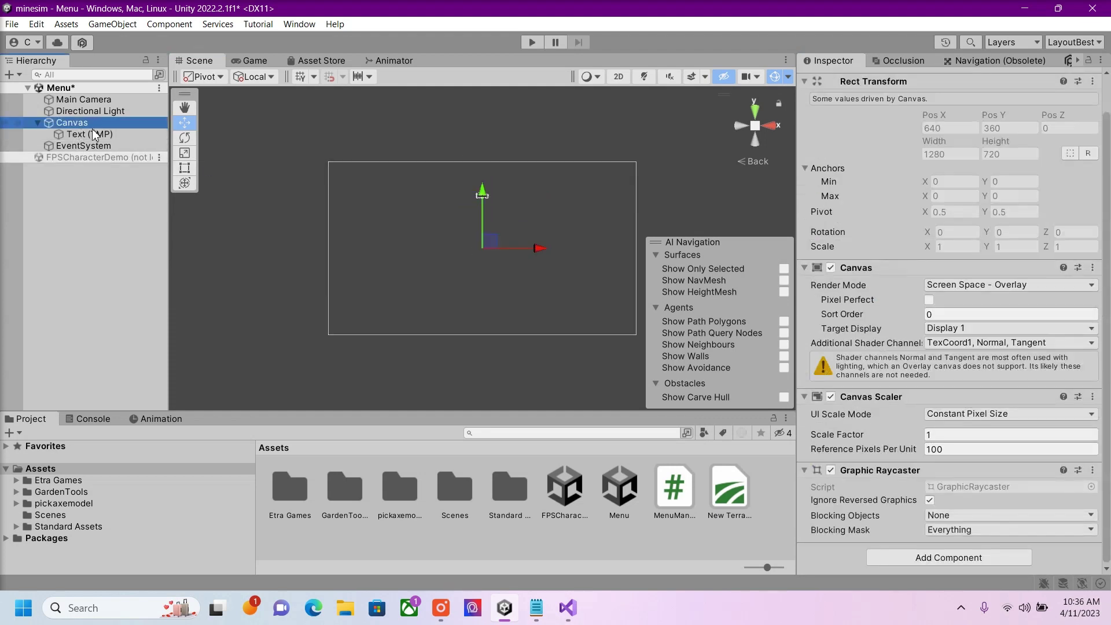
pyautogui.rightClick(100, 123)
pyautogui.moveTo(164, 428)
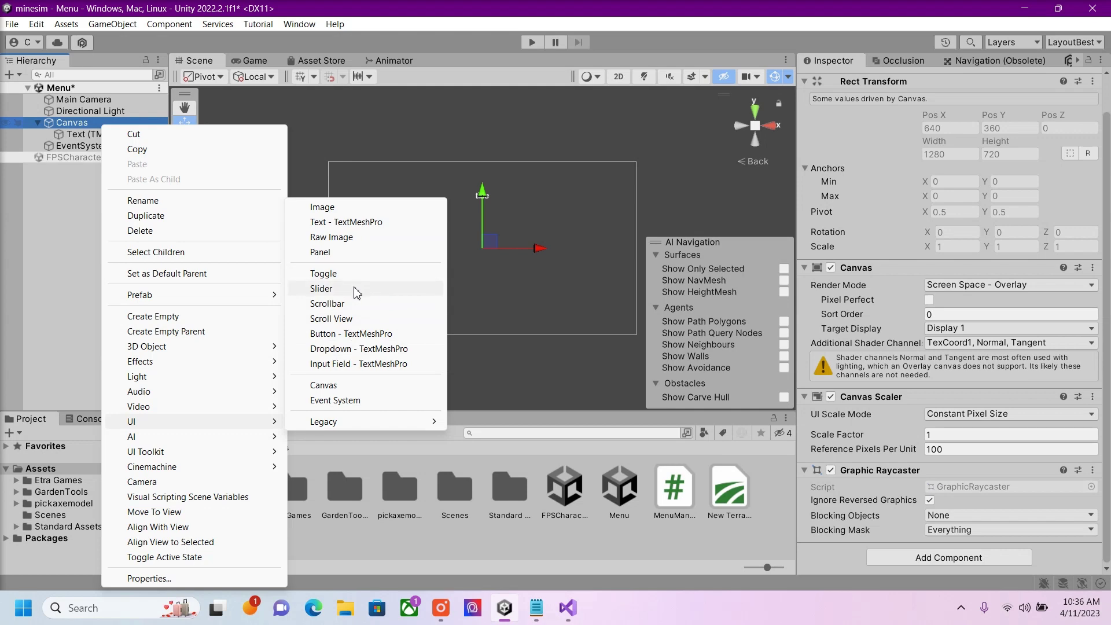
pyautogui.click(372, 335)
pyautogui.click(75, 122)
# Step: Duplicate the button twice so the Canvas holds three buttons
pyautogui.click(85, 145)
pyautogui.rightClick(81, 146)
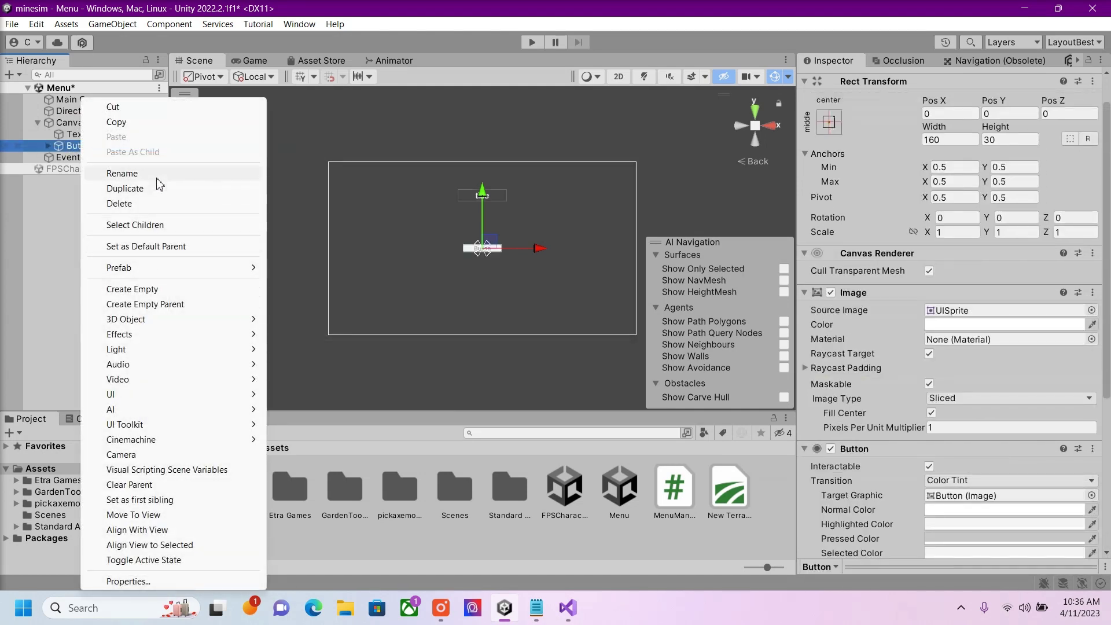
pyautogui.click(147, 189)
pyautogui.rightClick(104, 158)
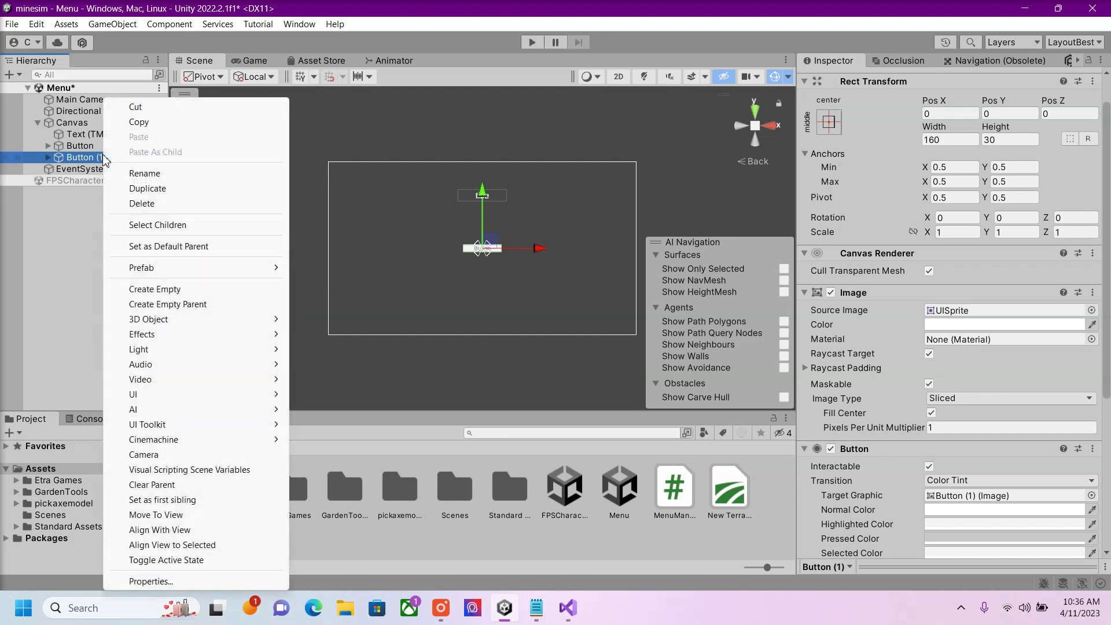
pyautogui.click(152, 188)
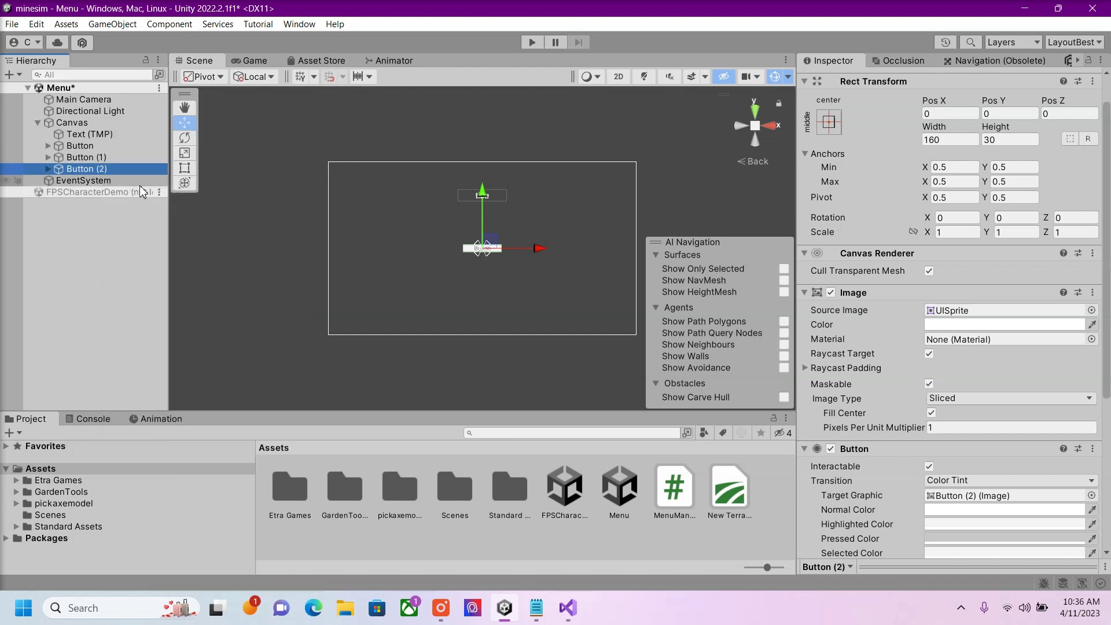
# Step: Move the two duplicated buttons down into an evenly spaced column, with the lowest at Pos Y -107
pyautogui.click(96, 155)
pyautogui.doubleClick(90, 155)
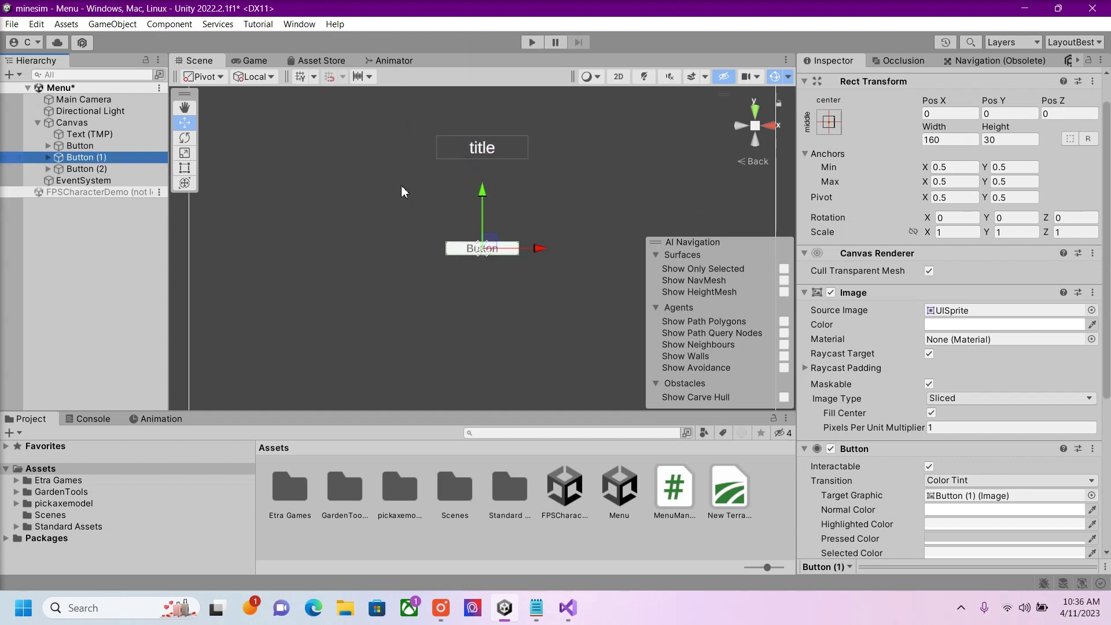
pyautogui.moveTo(482, 192); pyautogui.dragTo(495, 245)
pyautogui.click(106, 172)
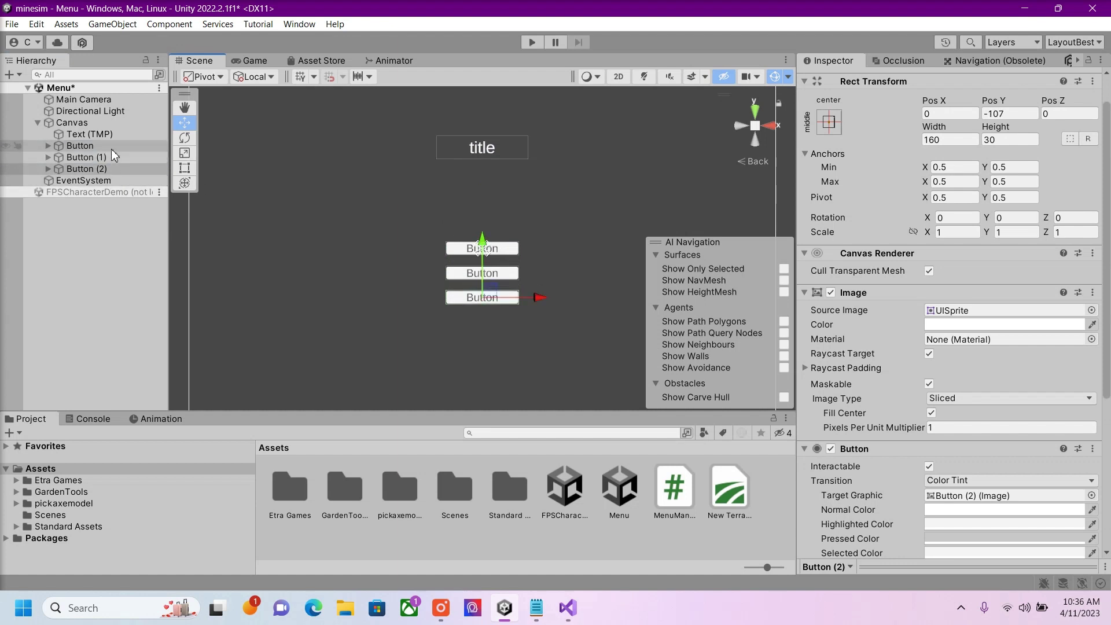
# Step: Set the label text of the first, uppermost button to START
pyautogui.click(39, 147)
pyautogui.click(48, 146)
pyautogui.click(92, 157)
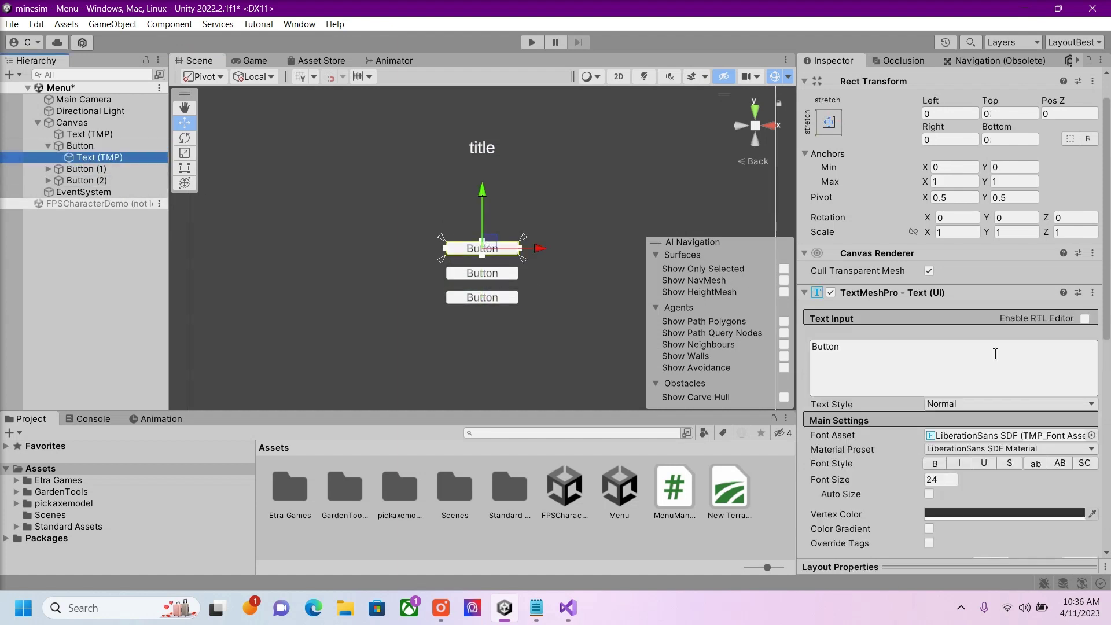
pyautogui.click(948, 366)
pyautogui.write('sta')
pyautogui.press('BackSpace')
pyautogui.press('BackSpace')
pyautogui.press('BackSpace')
pyautogui.write('START')
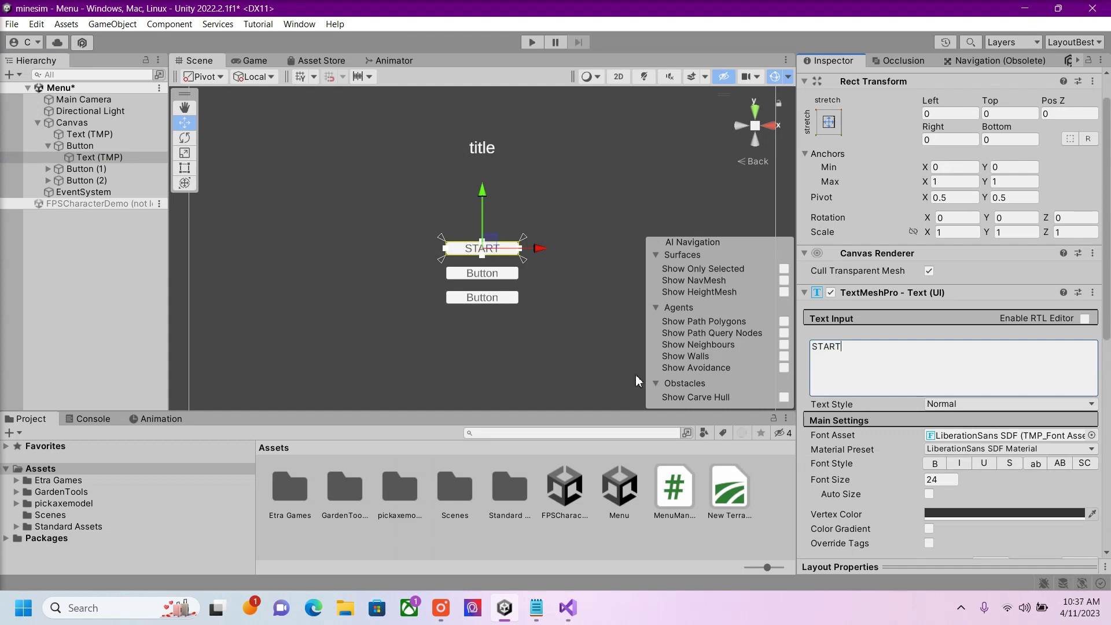
# Step: Set the label text of the middle button, Button (1), to OPTIONS
pyautogui.click(48, 168)
pyautogui.click(113, 181)
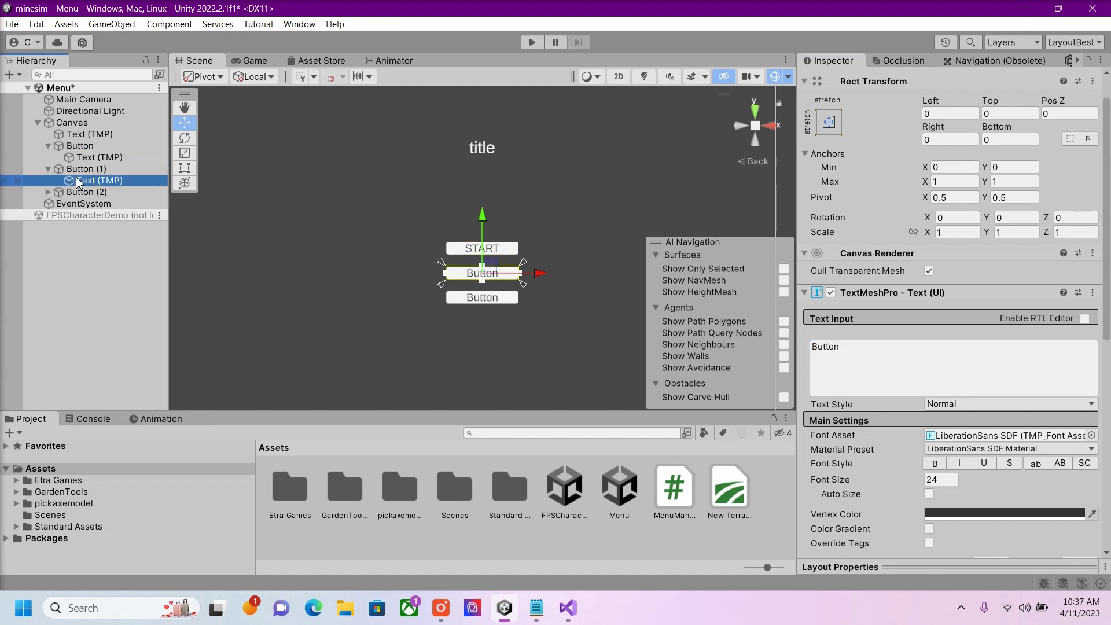
pyautogui.click(845, 348)
pyautogui.write('OPTIONS')
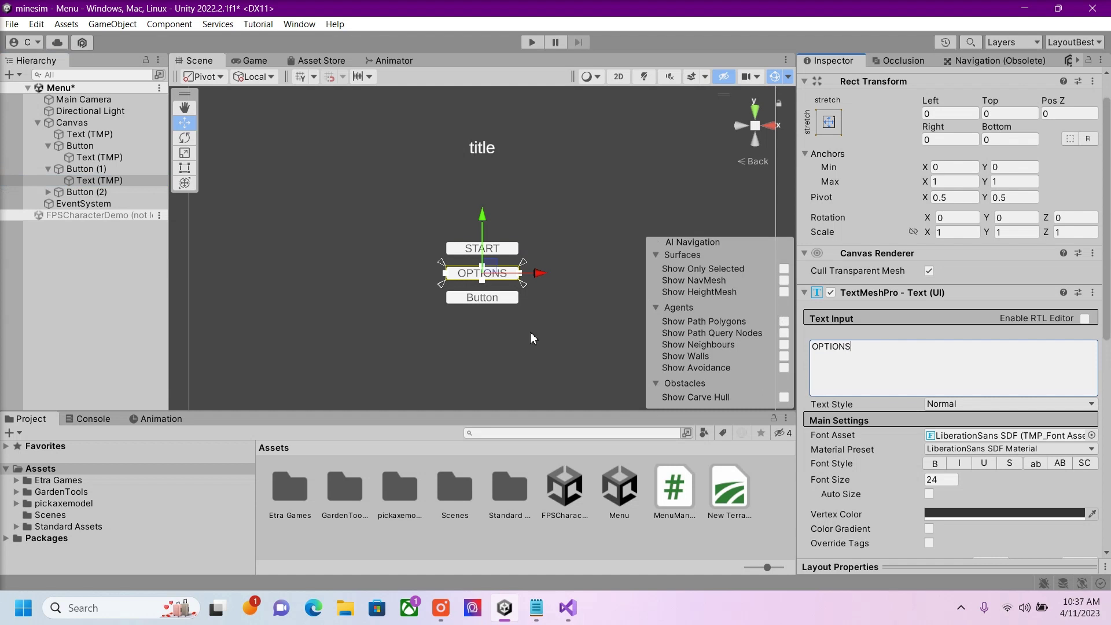
# Step: Set the label text of the lowest button, Button (2), to EXIT and select the Canvas
pyautogui.click(48, 191)
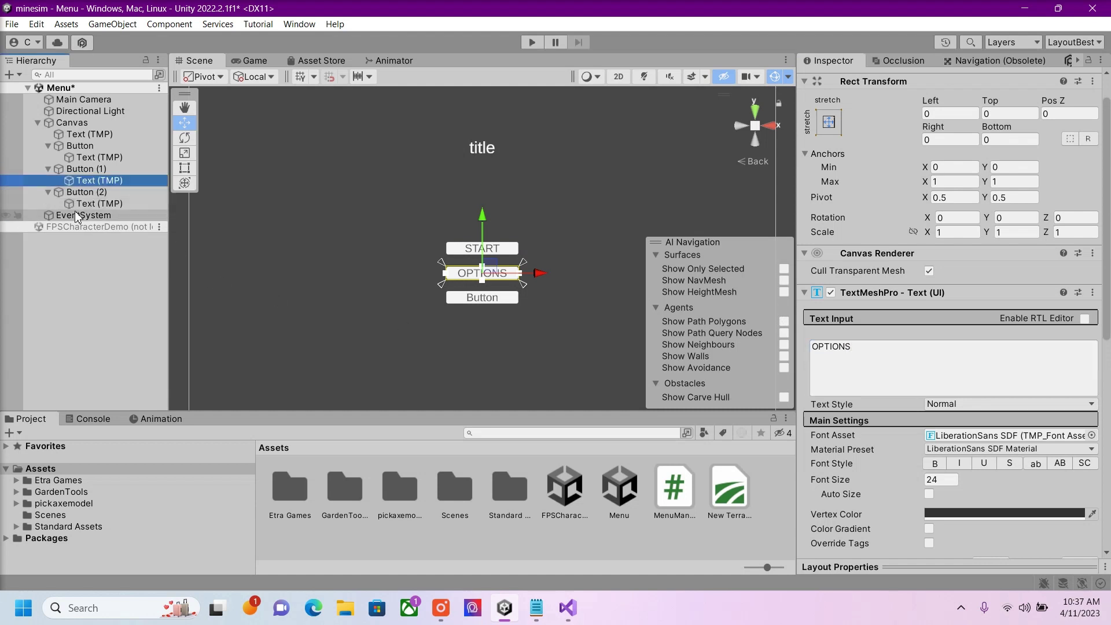
pyautogui.click(100, 203)
pyautogui.click(884, 357)
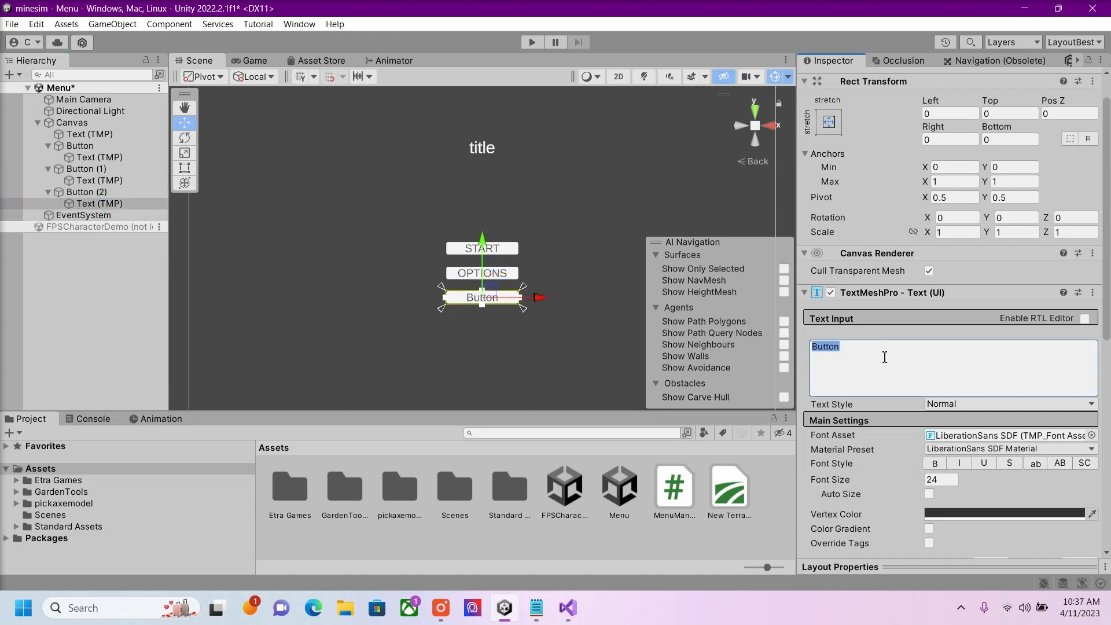
pyautogui.write('EXIT')
pyautogui.click(107, 122)
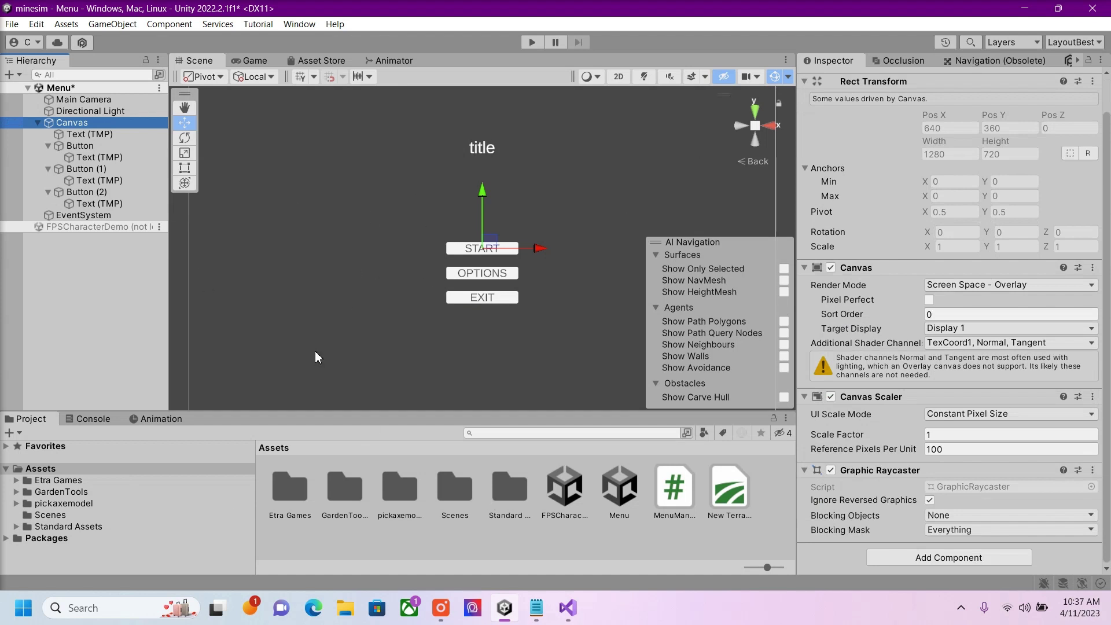
# Step: Select the MenuManager script in the Assets folder and switch to its code in Visual Studio
pyautogui.rightClick(580, 540)
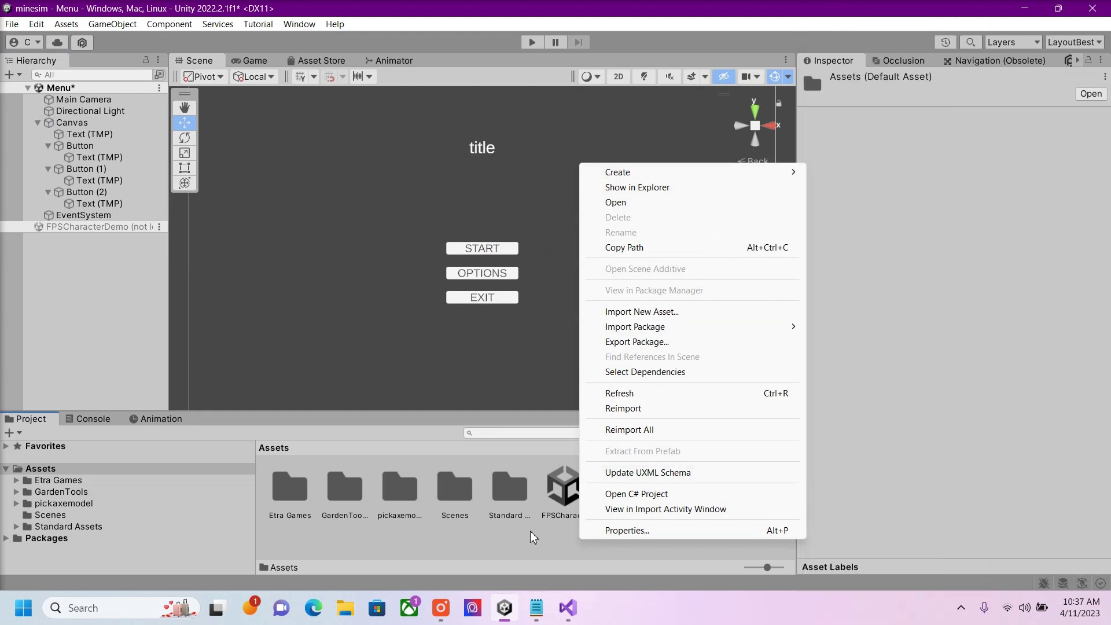
pyautogui.click(530, 530)
pyautogui.click(677, 498)
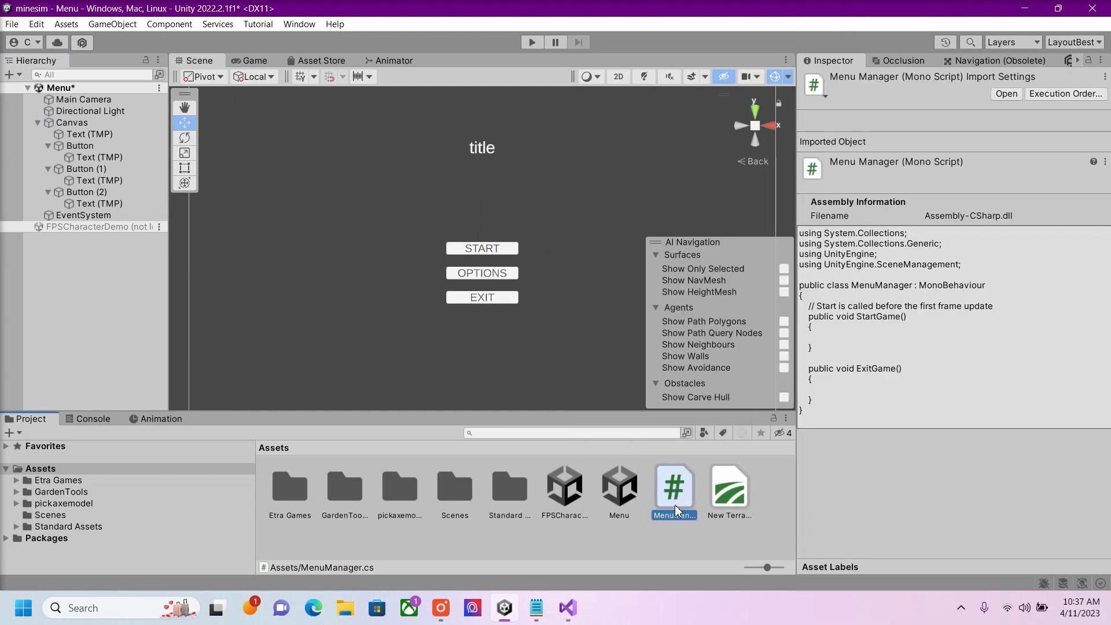
pyautogui.click(569, 605)
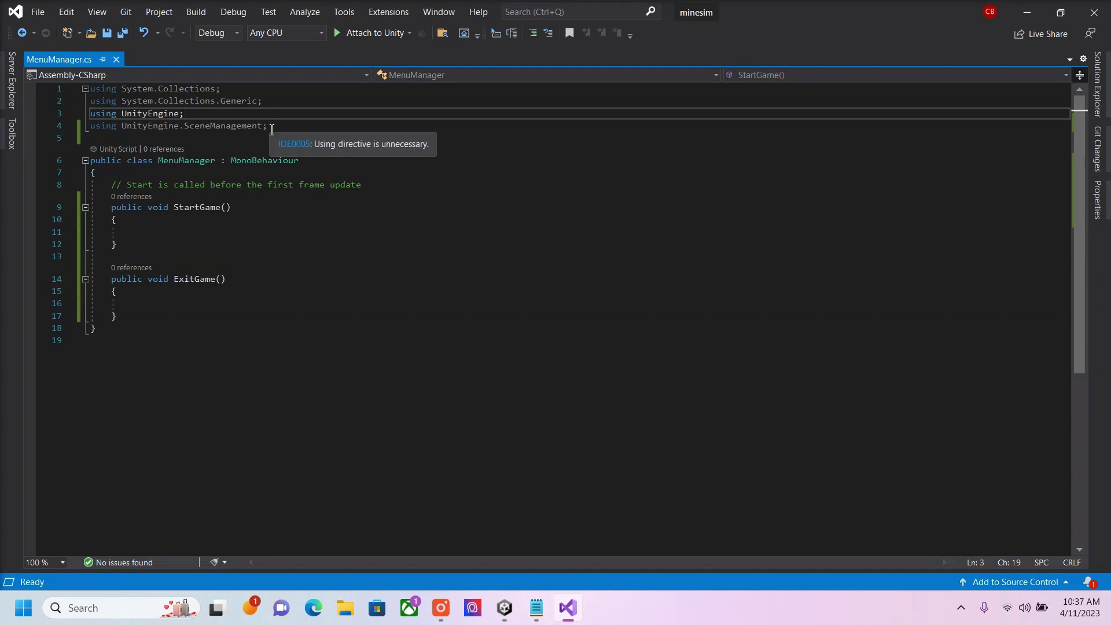
# Step: Examine the UnityEngine.SceneManagement directive and the empty public StartGame and ExitGame methods in MenuManager.cs
pyautogui.moveTo(272, 127); pyautogui.dragTo(81, 134)
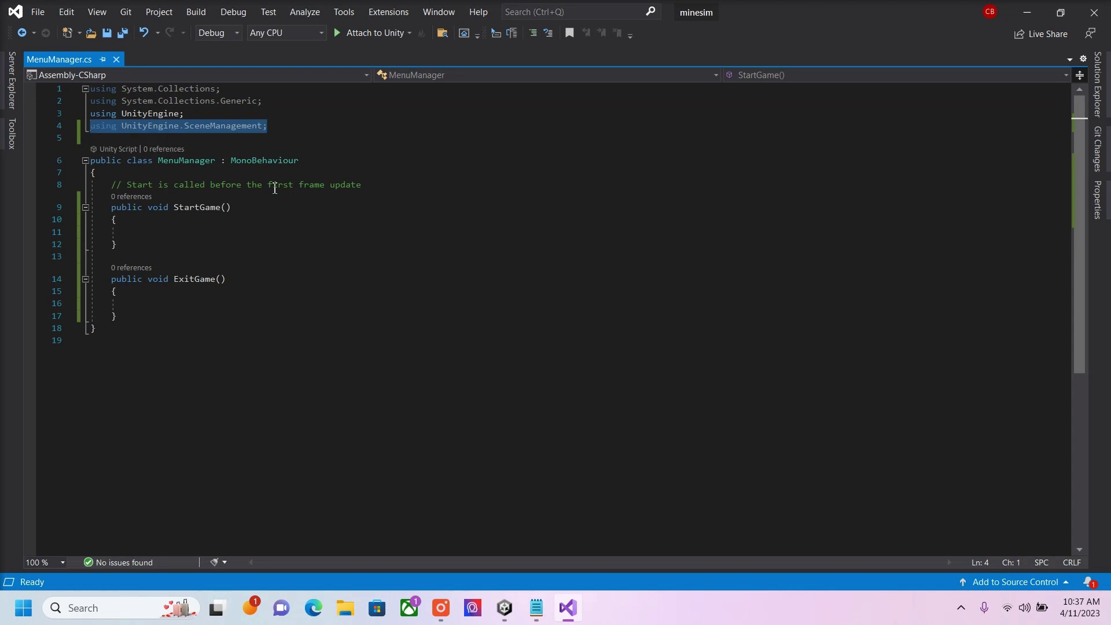
pyautogui.click(263, 206)
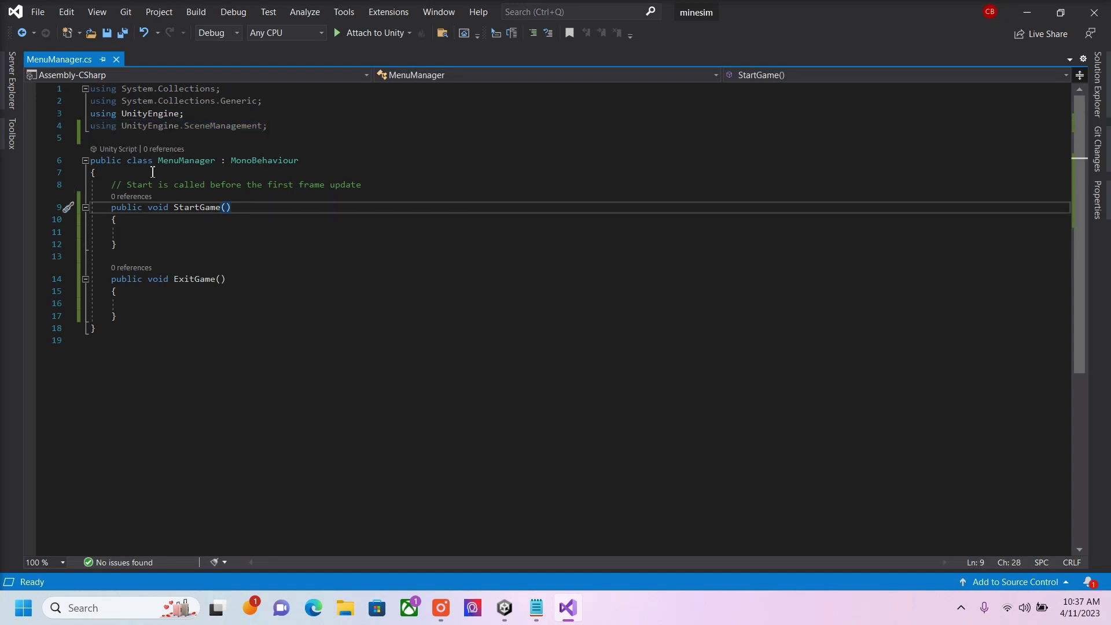
pyautogui.moveTo(112, 208); pyautogui.dragTo(221, 315)
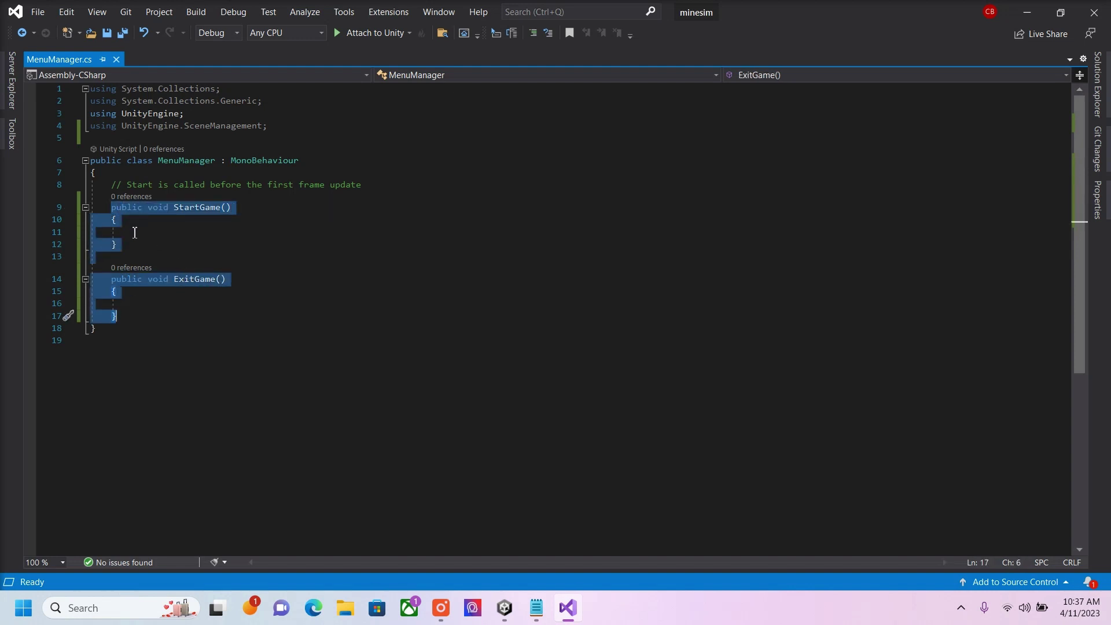
pyautogui.click(134, 232)
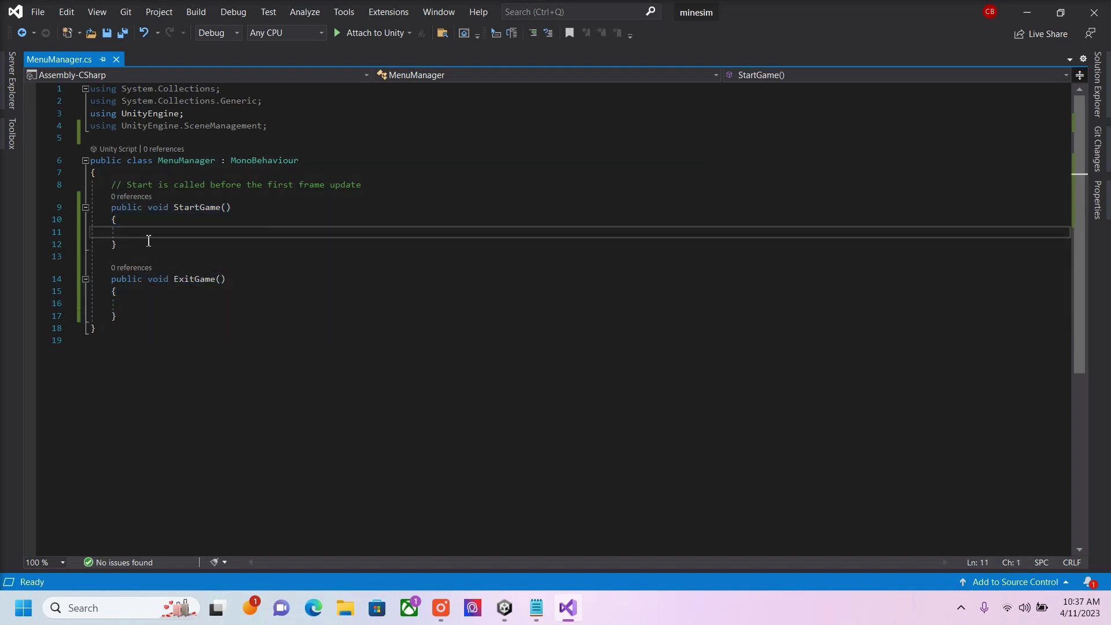
pyautogui.click(129, 217)
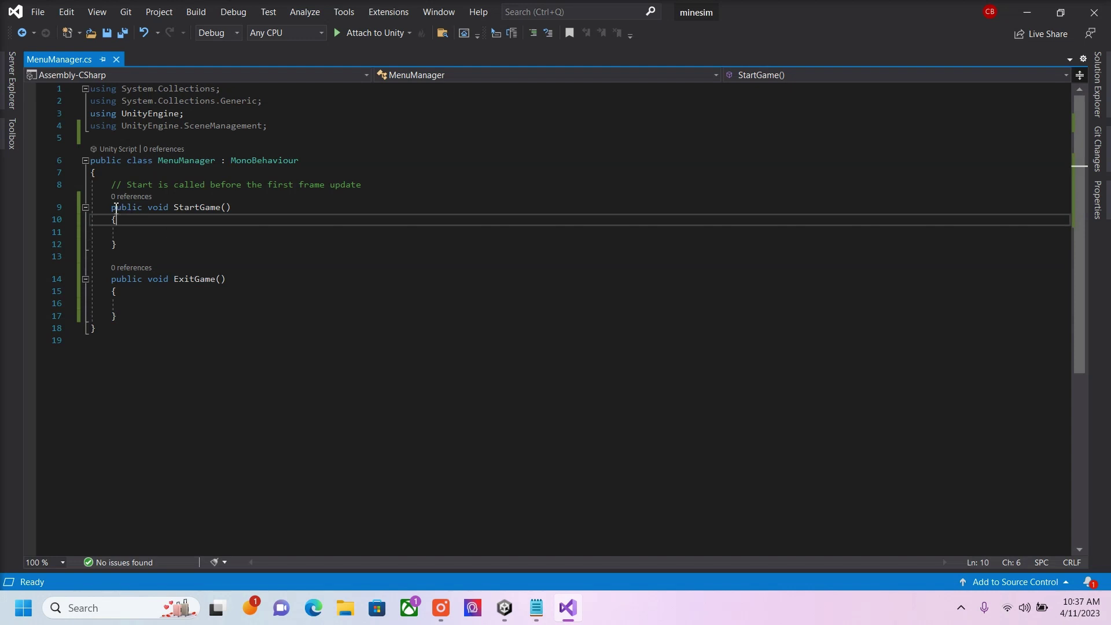
pyautogui.moveTo(111, 209); pyautogui.dragTo(160, 214)
pyautogui.click(187, 241)
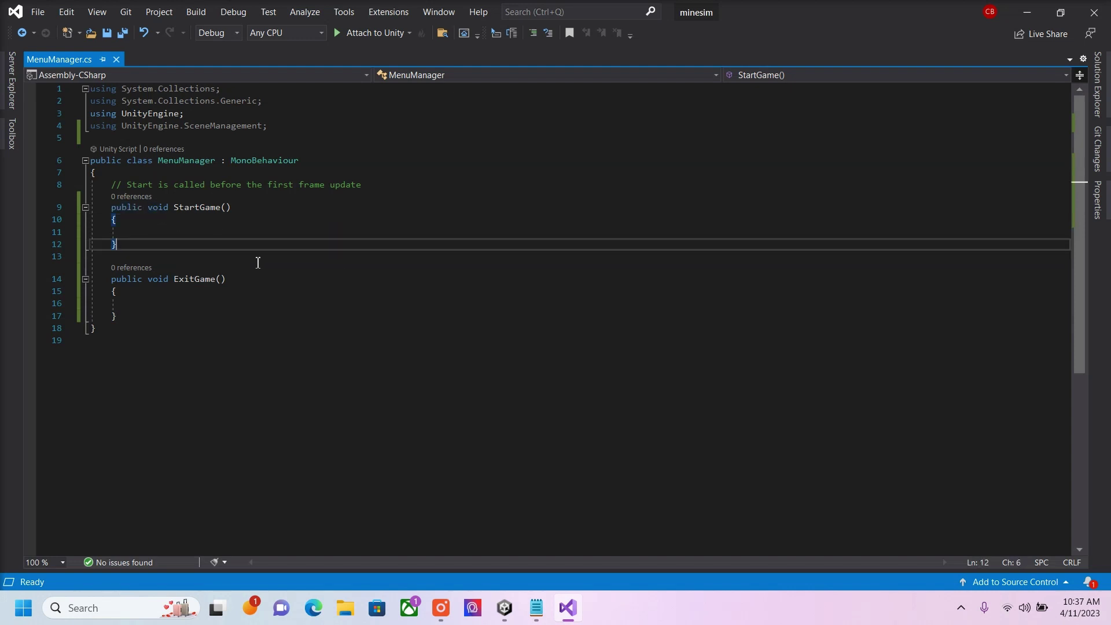
pyautogui.moveTo(173, 208); pyautogui.dragTo(241, 209)
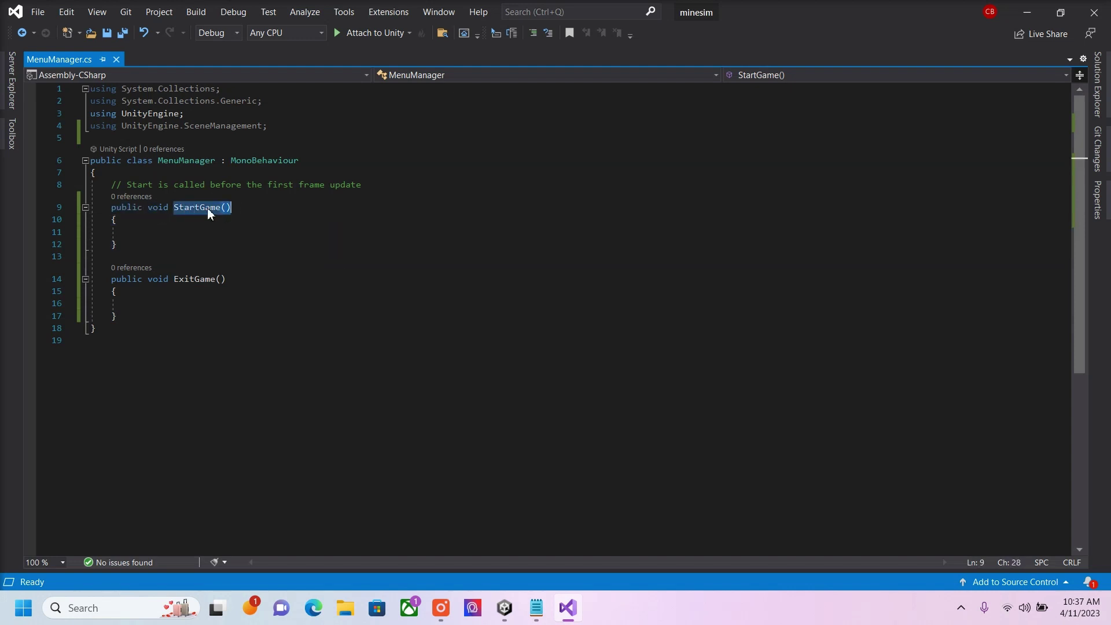
pyautogui.moveTo(174, 280); pyautogui.dragTo(228, 281)
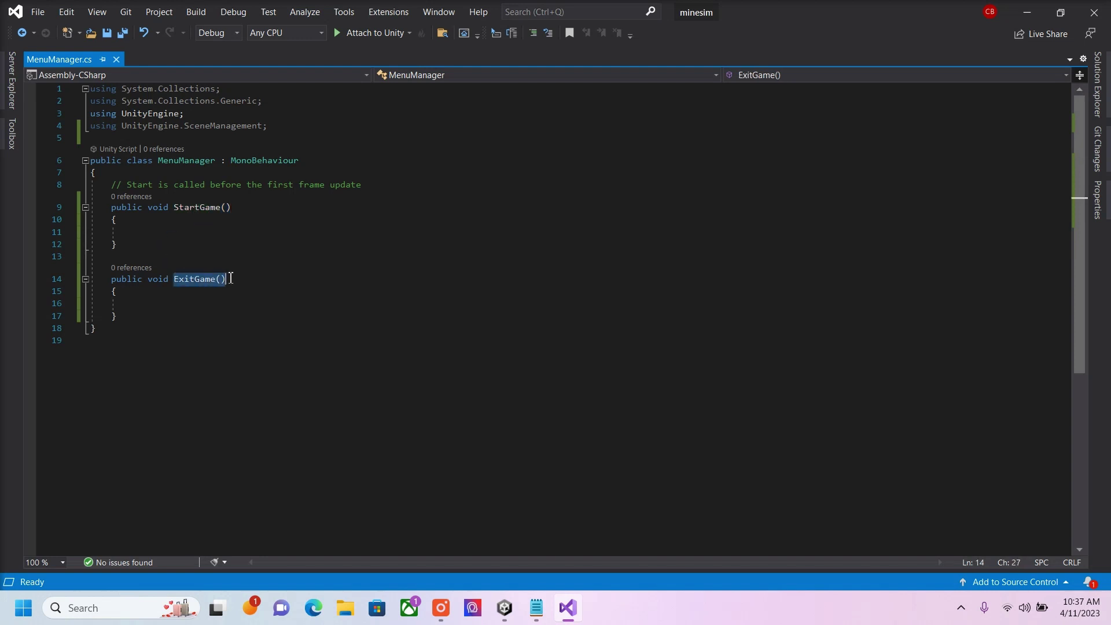
# Step: Paste the line SceneManager.LoadScene(SceneManager.GetActiveScene().buildIndex + 1); into the body of the StartGame method
pyautogui.moveTo(178, 209); pyautogui.dragTo(204, 212)
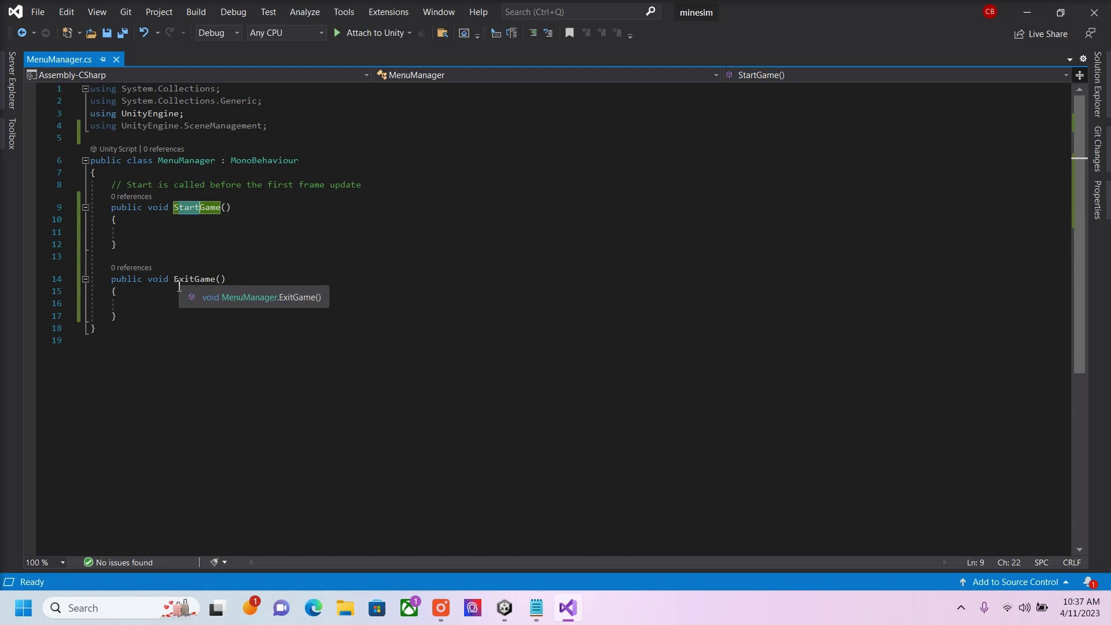
pyautogui.click(153, 231)
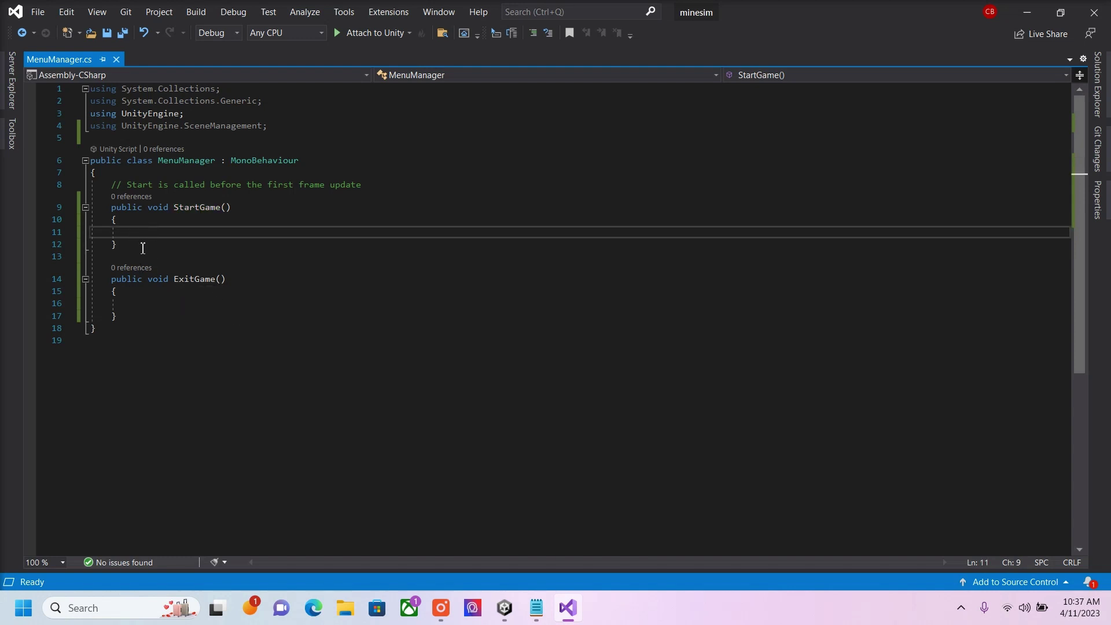
pyautogui.rightClick(142, 233)
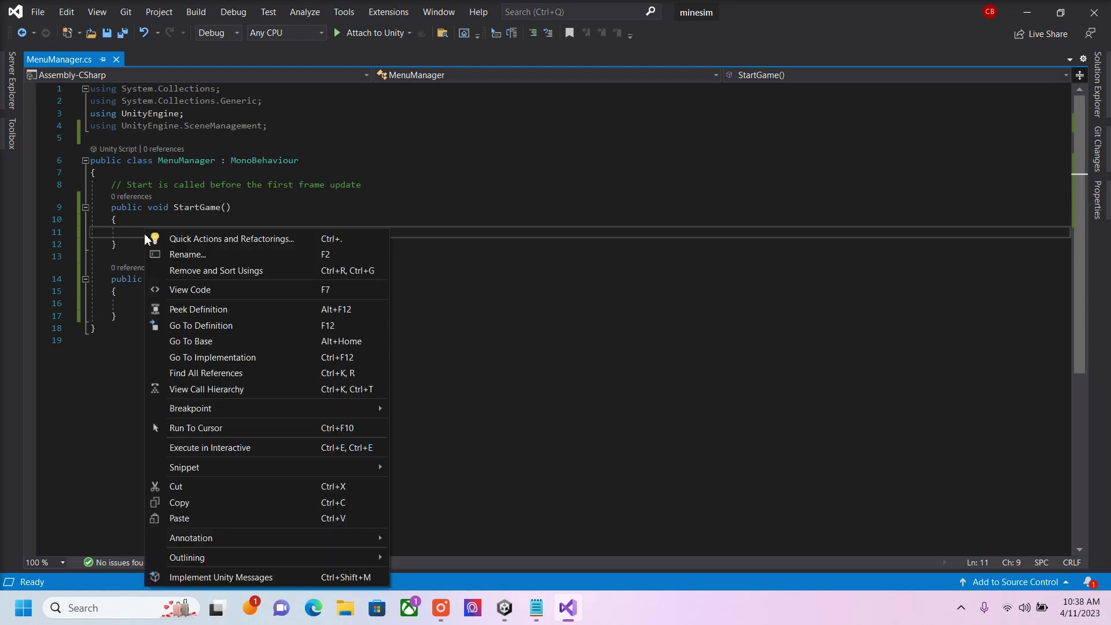
pyautogui.click(203, 523)
pyautogui.click(158, 232)
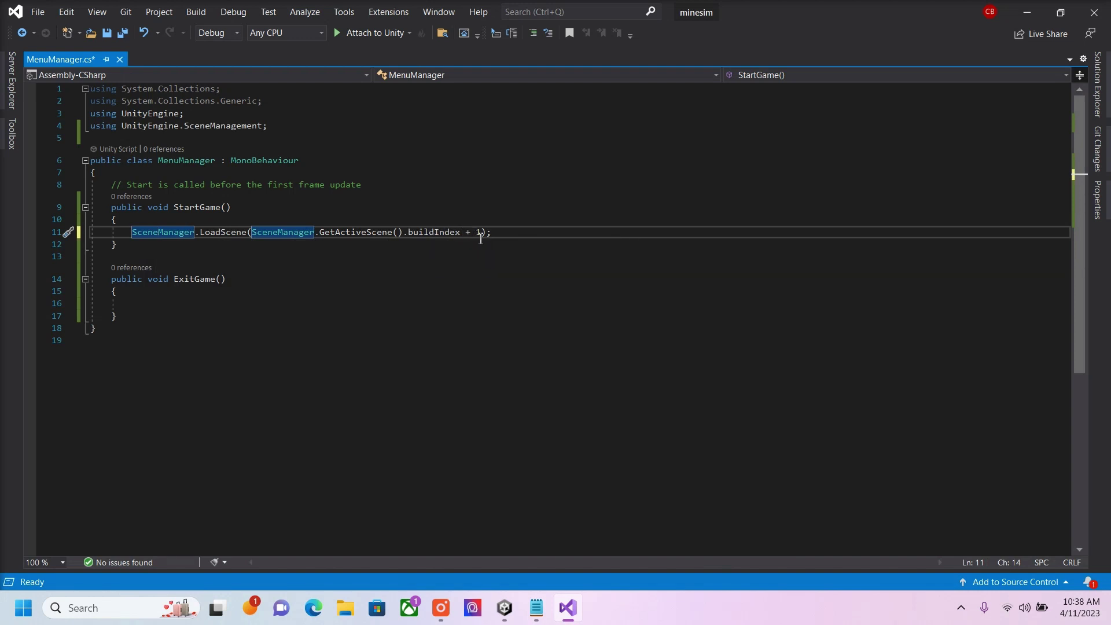
pyautogui.moveTo(465, 232); pyautogui.dragTo(486, 232)
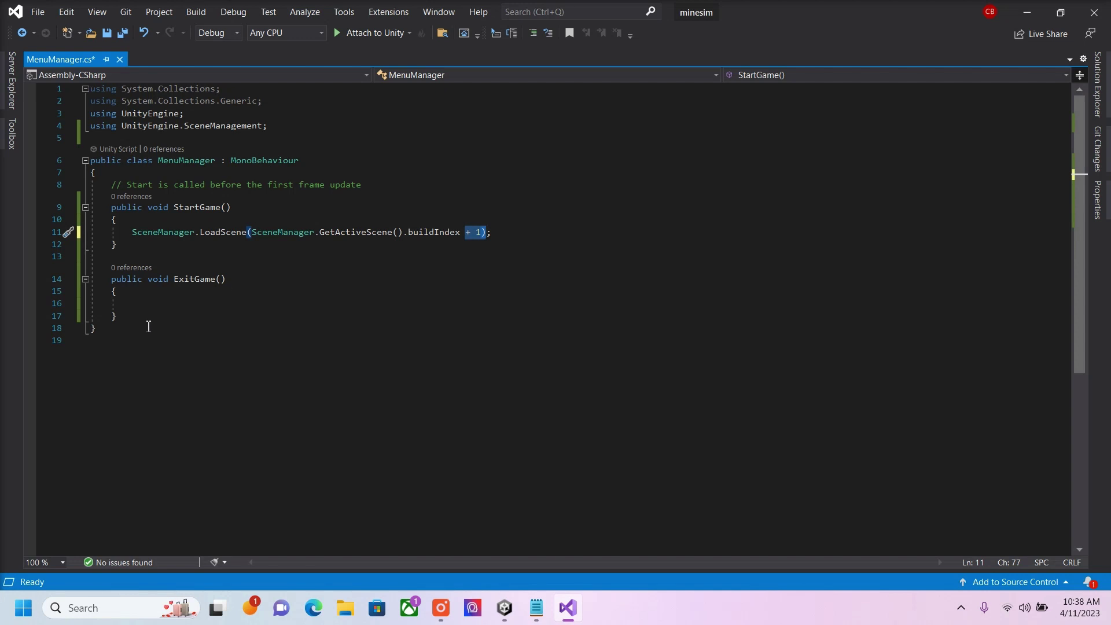
# Step: Add the line Application.Quit(); to the body of the ExitGame method and save all files
pyautogui.click(301, 304)
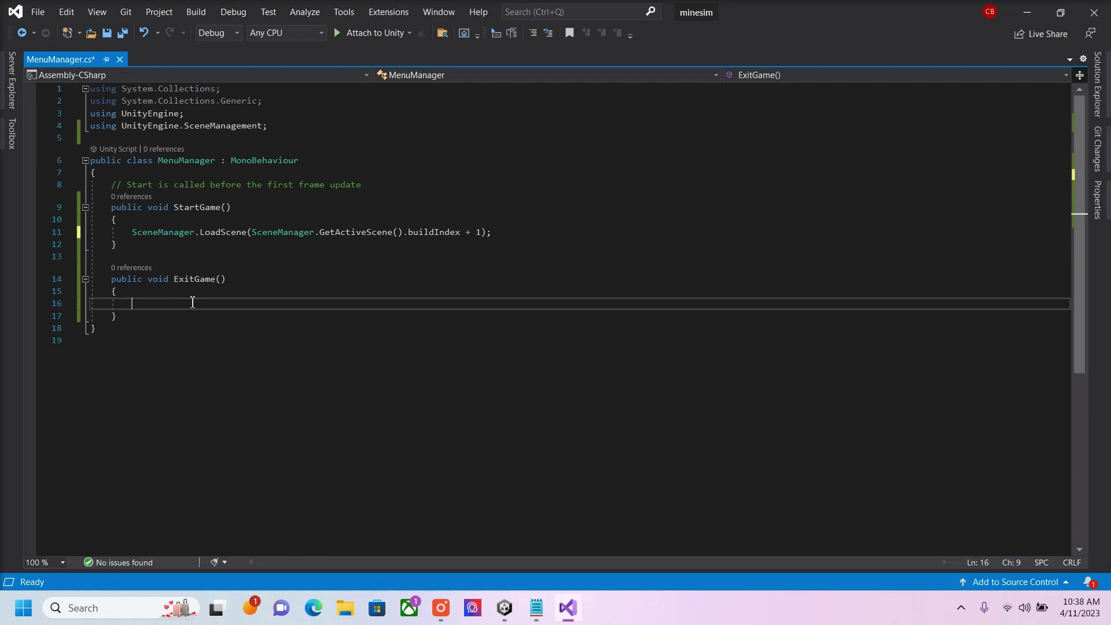
pyautogui.write('Ap')
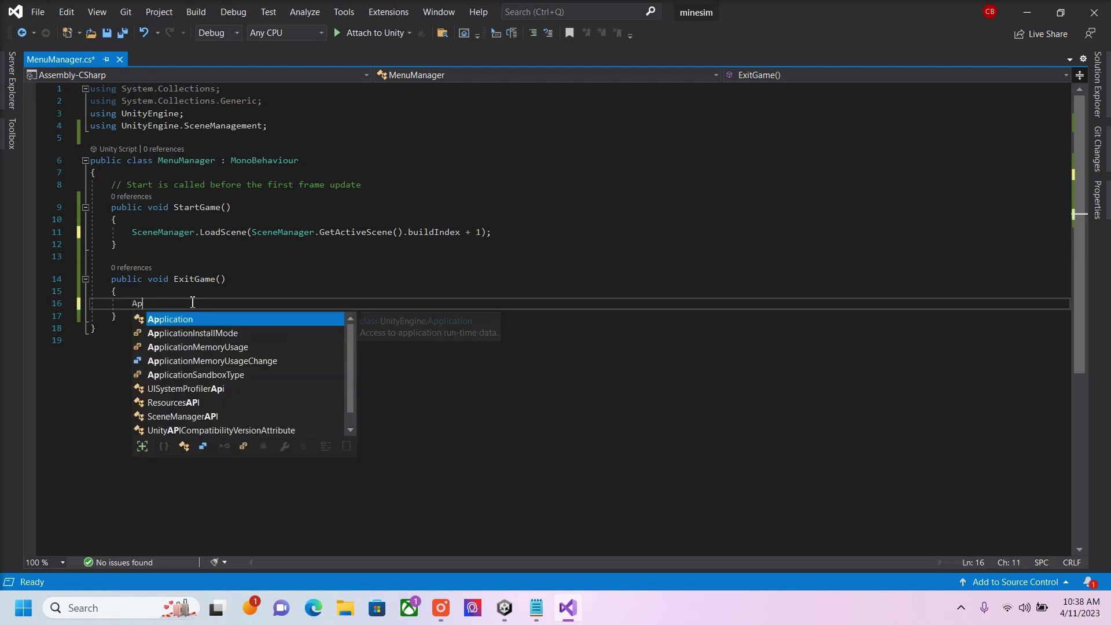
pyautogui.write('plication.Quit();')
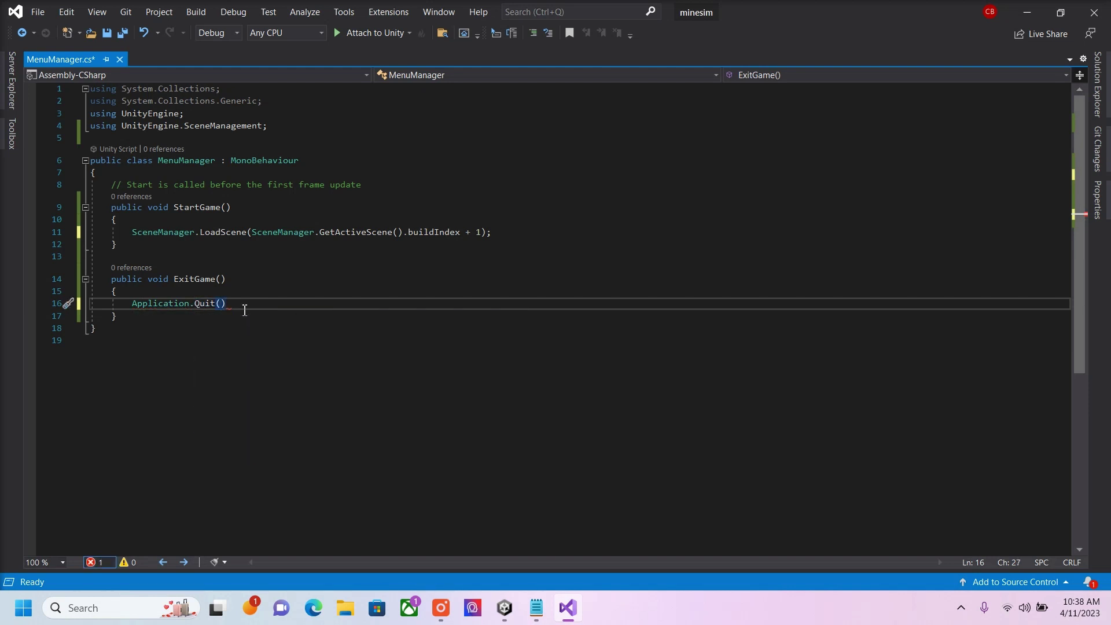
pyautogui.click(194, 342)
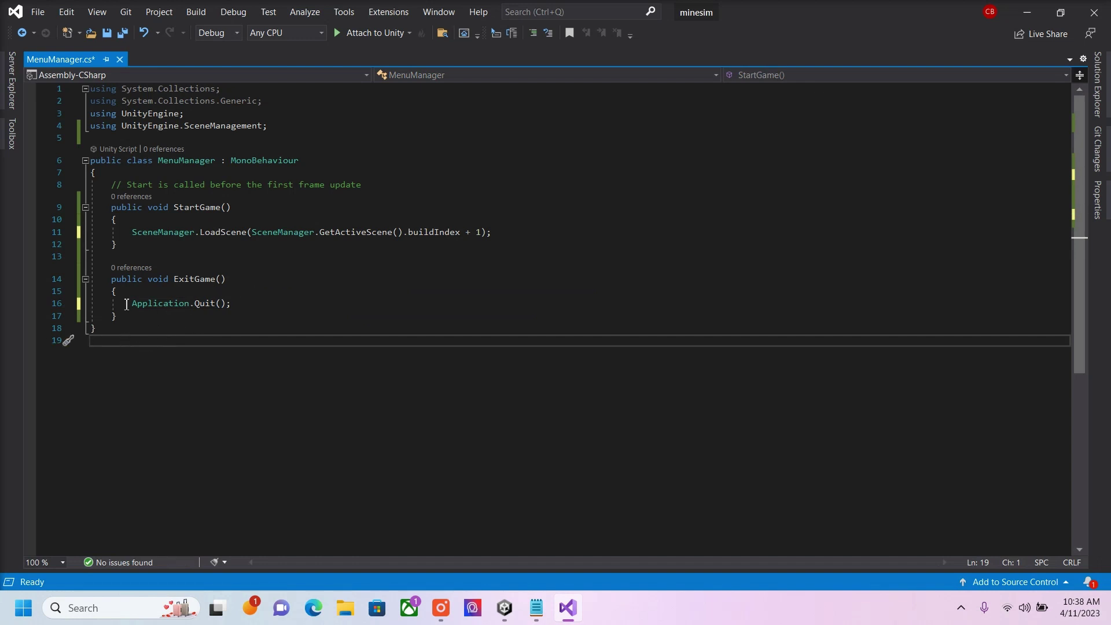
pyautogui.moveTo(132, 307); pyautogui.dragTo(230, 314)
pyautogui.click(342, 376)
pyautogui.click(38, 11)
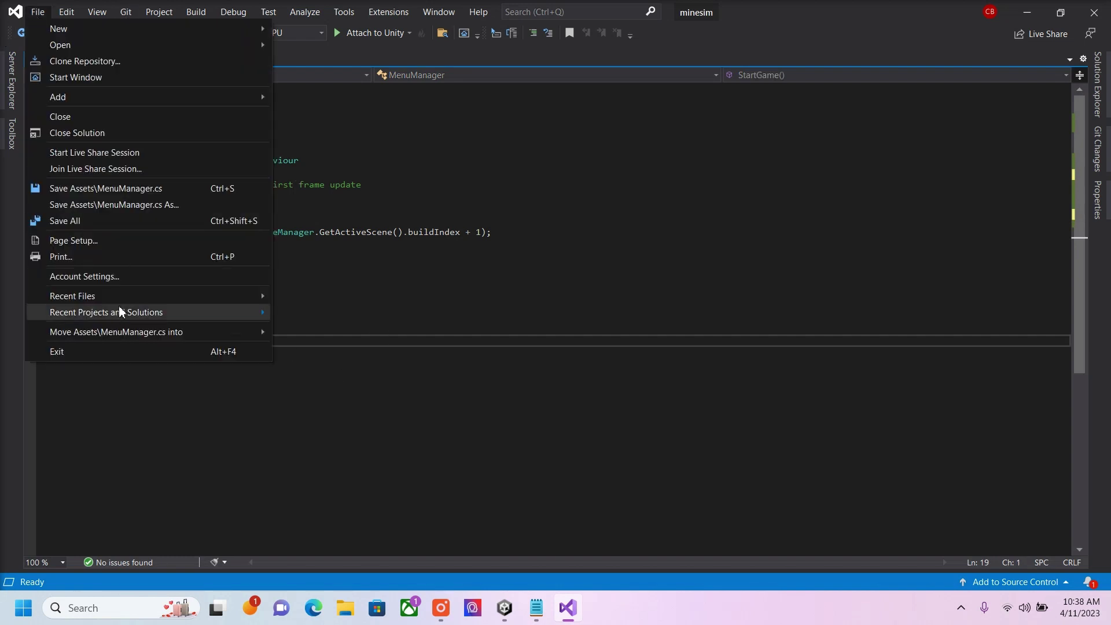
pyautogui.click(133, 221)
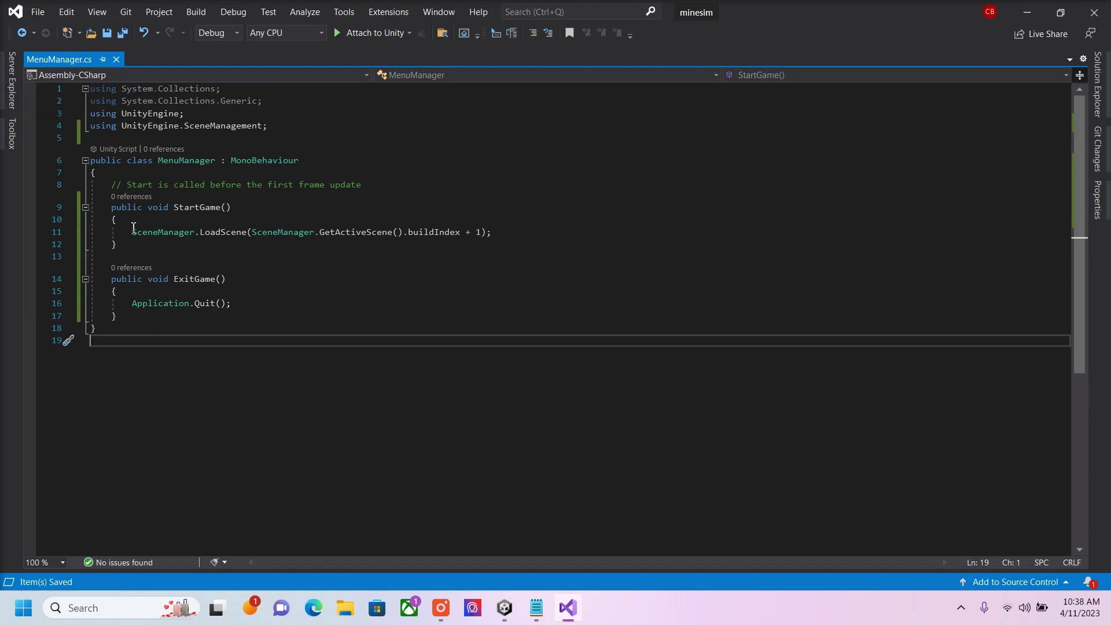
# Step: Retype the closing brace of the MenuManager class and save all files again
pyautogui.moveTo(133, 227); pyautogui.dragTo(506, 230)
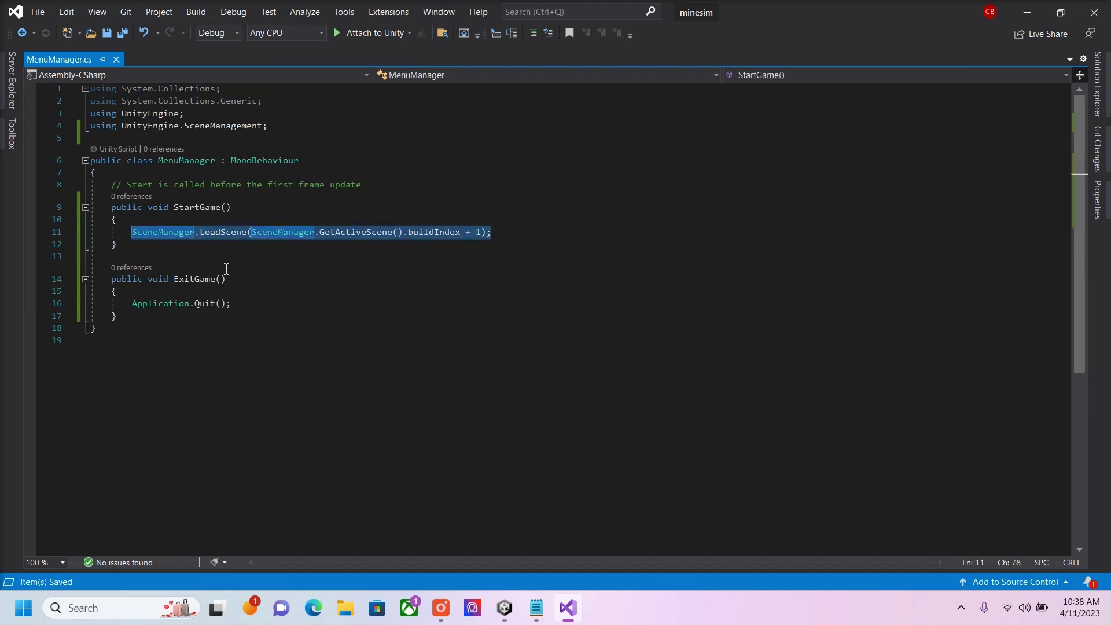
pyautogui.moveTo(132, 303); pyautogui.dragTo(232, 303)
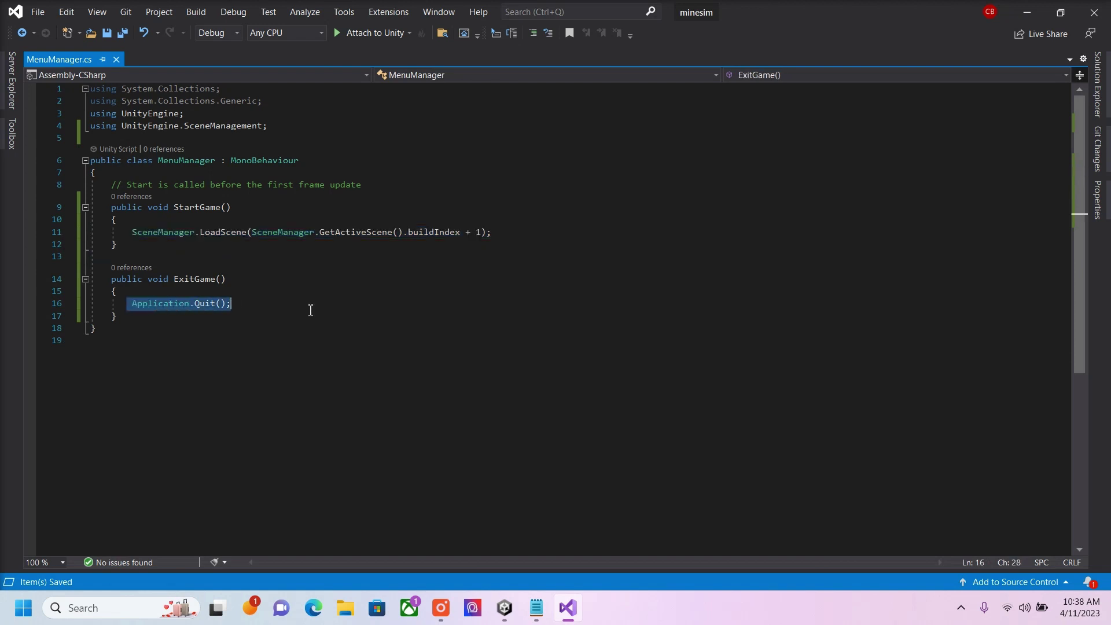
pyautogui.click(143, 389)
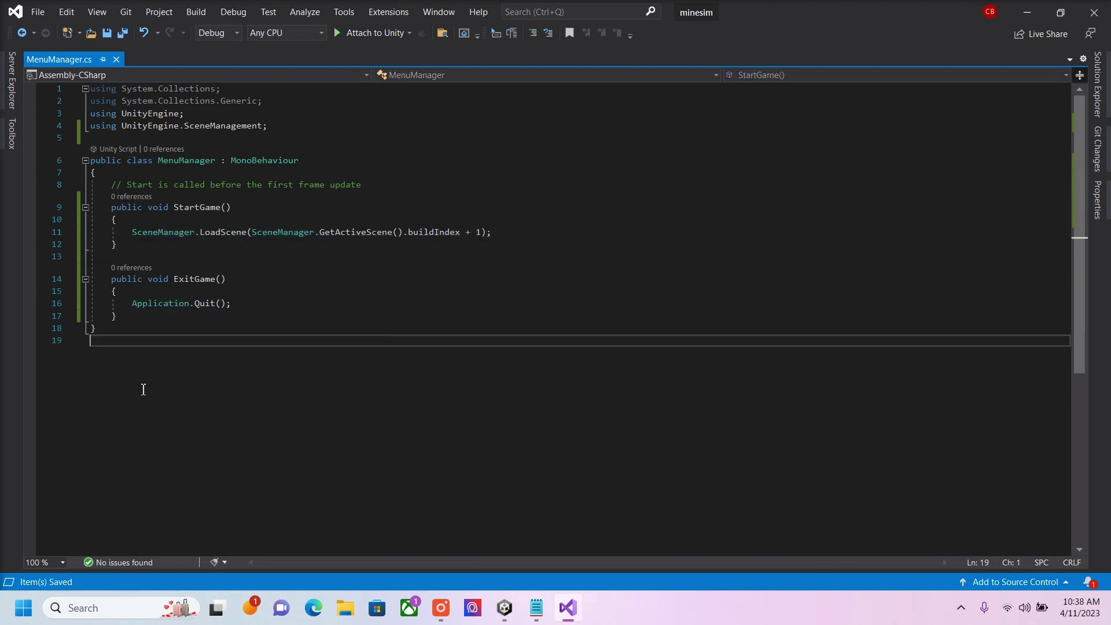
pyautogui.click(140, 327)
pyautogui.press('BackSpace')
pyautogui.write('}')
pyautogui.click(38, 11)
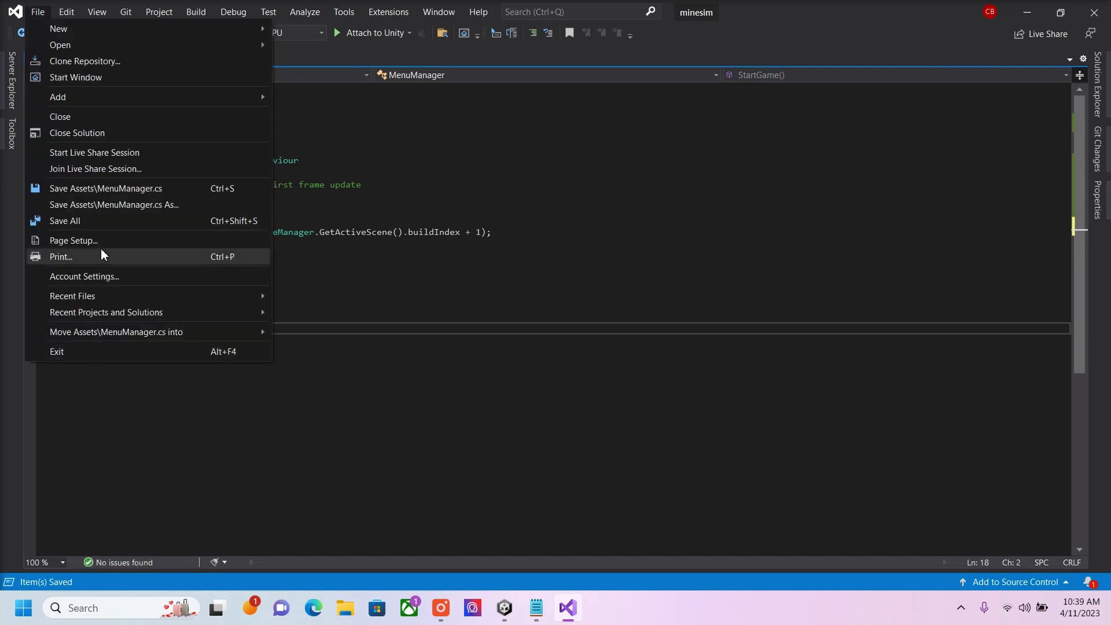
pyautogui.click(116, 219)
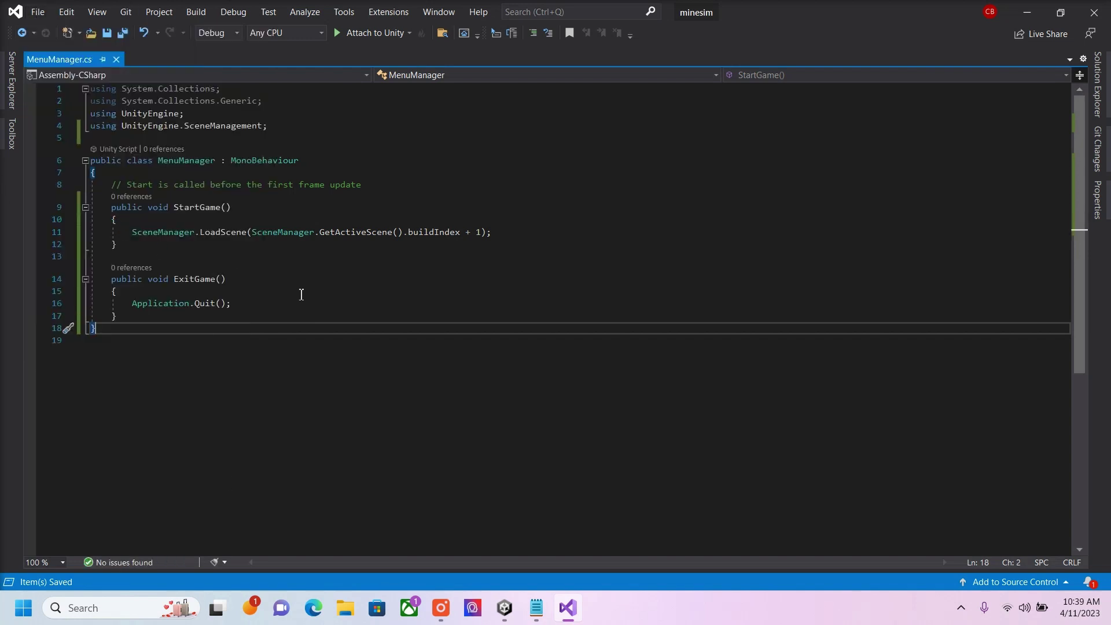
# Step: Switch to Unity and attach the MenuManager script from the Assets folder to the Canvas as a component
pyautogui.click(505, 608)
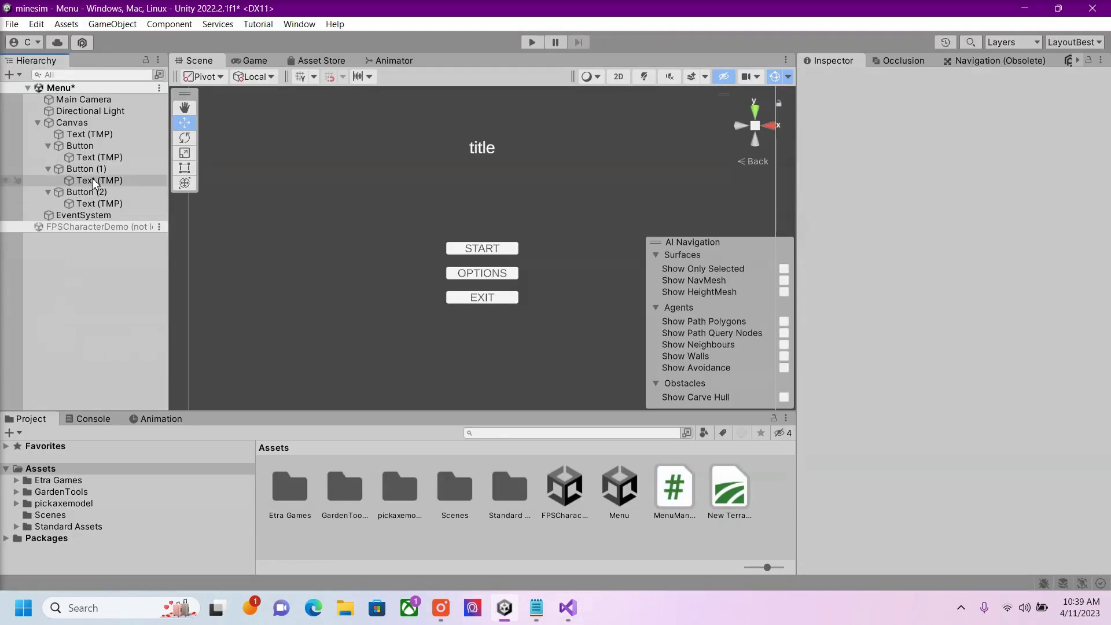
pyautogui.click(106, 145)
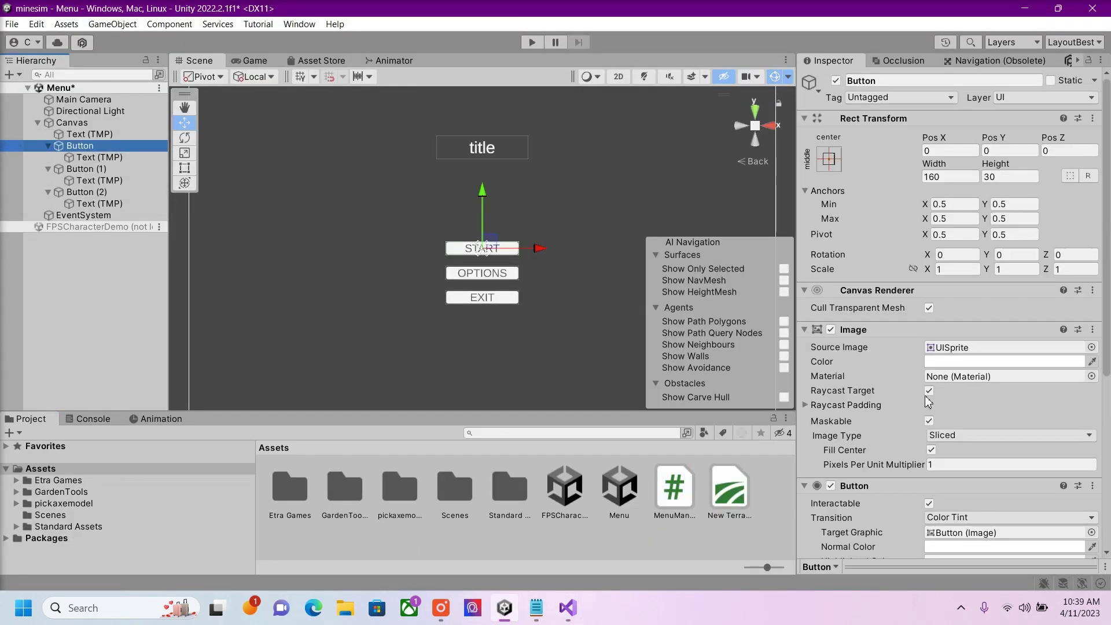
pyautogui.scroll(-5, 1033, 441)
pyautogui.click(88, 123)
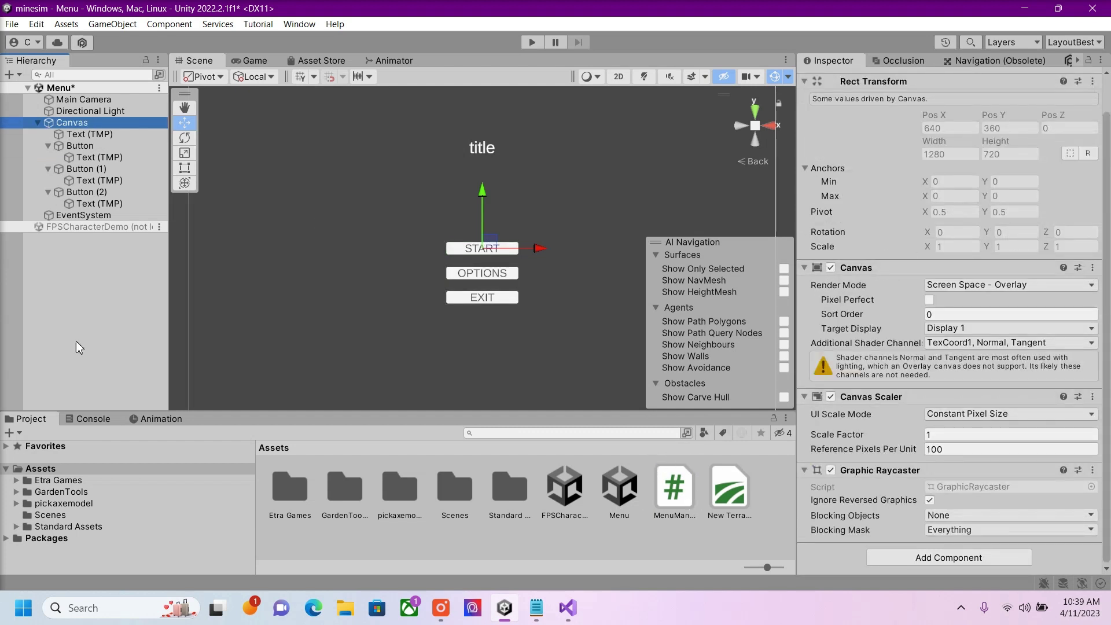
pyautogui.moveTo(674, 492); pyautogui.dragTo(885, 471)
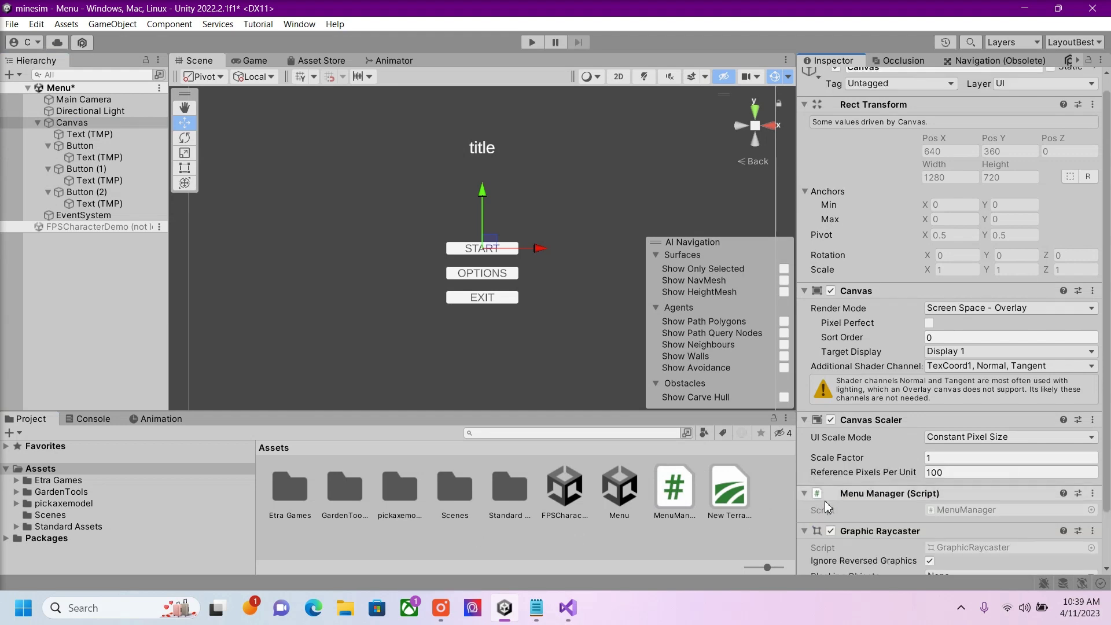
pyautogui.scroll(-2, 829, 507)
# Step: Add an On Click event to the START button with the Canvas as its object and MenuManager.StartGame as its function
pyautogui.click(84, 146)
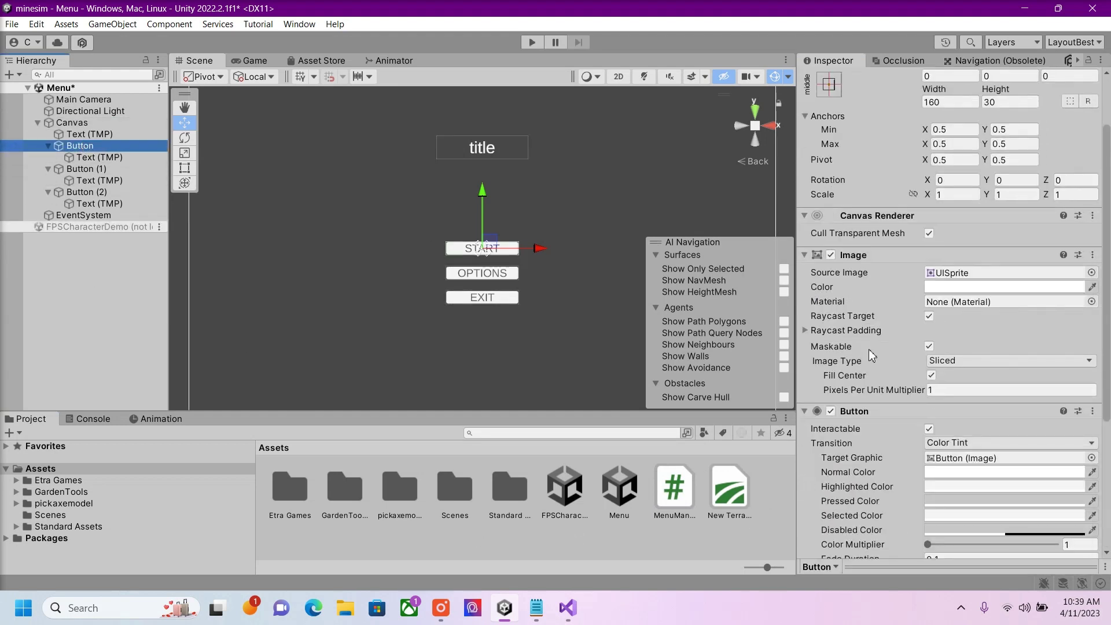
pyautogui.scroll(-5, 917, 359)
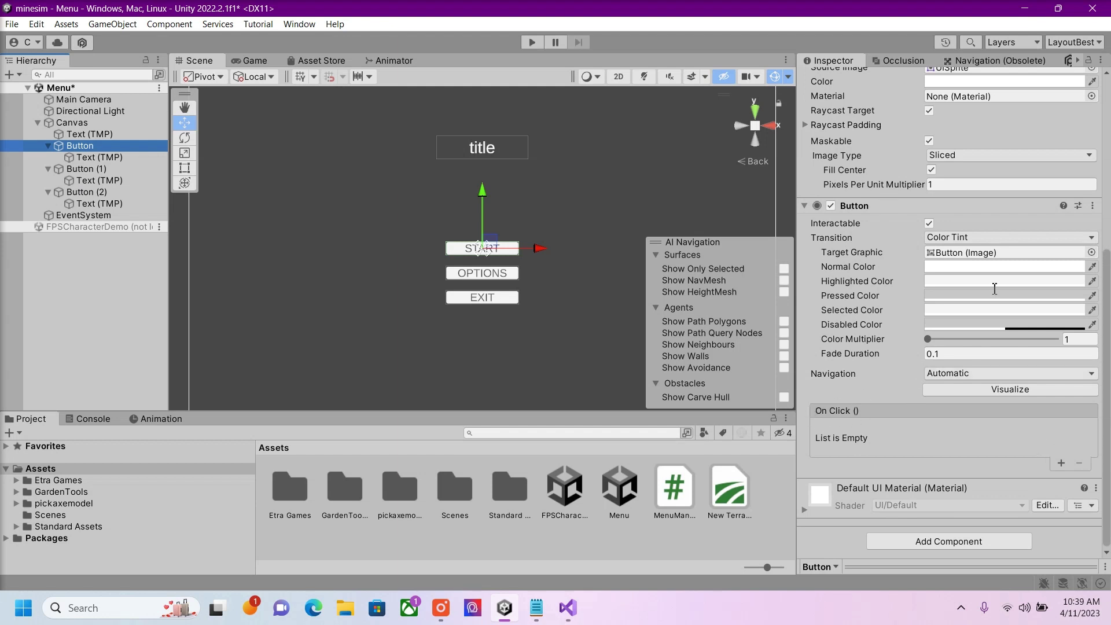
pyautogui.click(1061, 464)
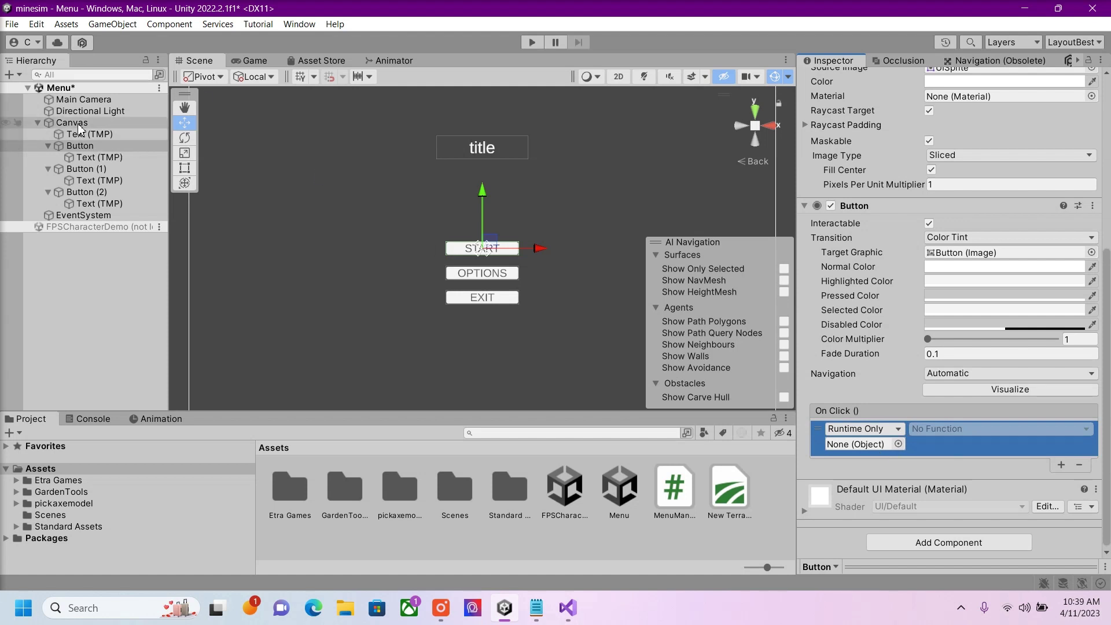
pyautogui.moveTo(90, 127); pyautogui.dragTo(865, 443)
pyautogui.click(929, 429)
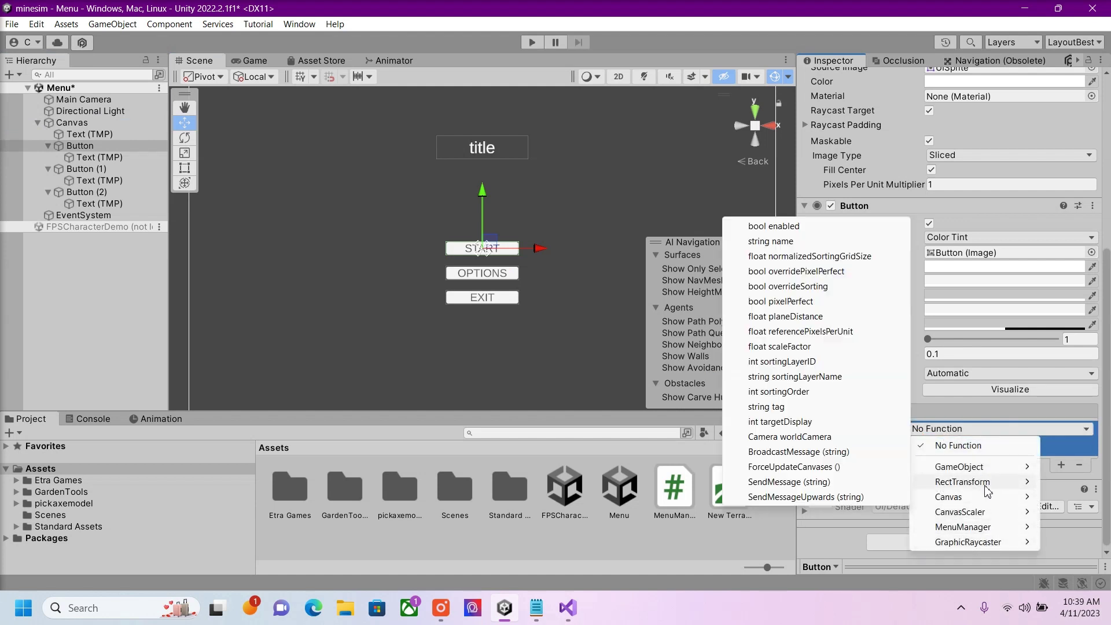
pyautogui.moveTo(981, 531)
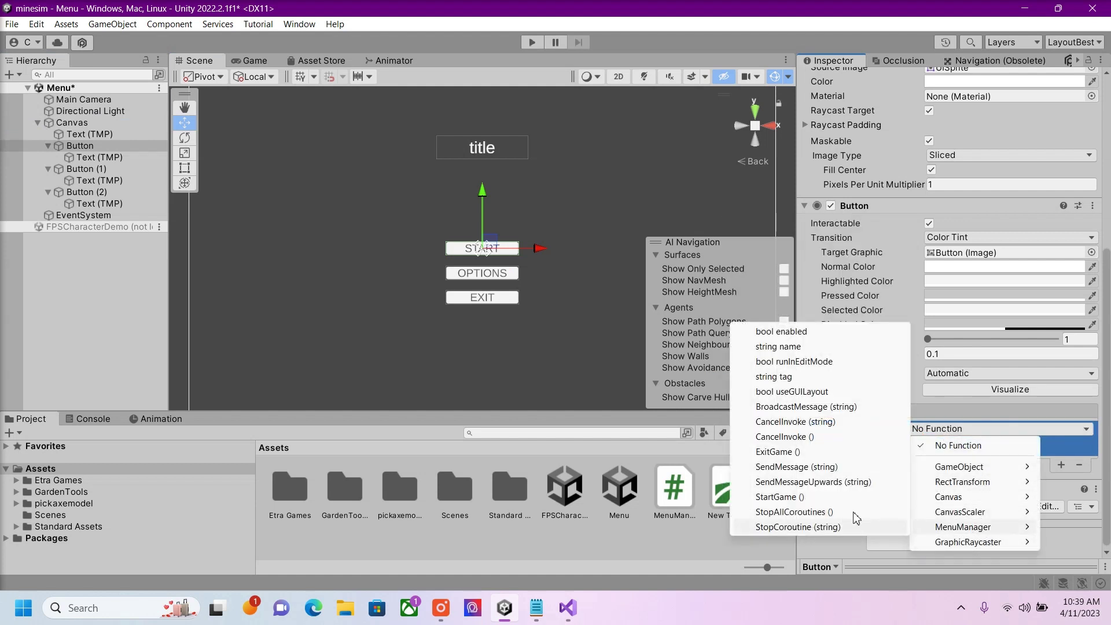
pyautogui.click(805, 498)
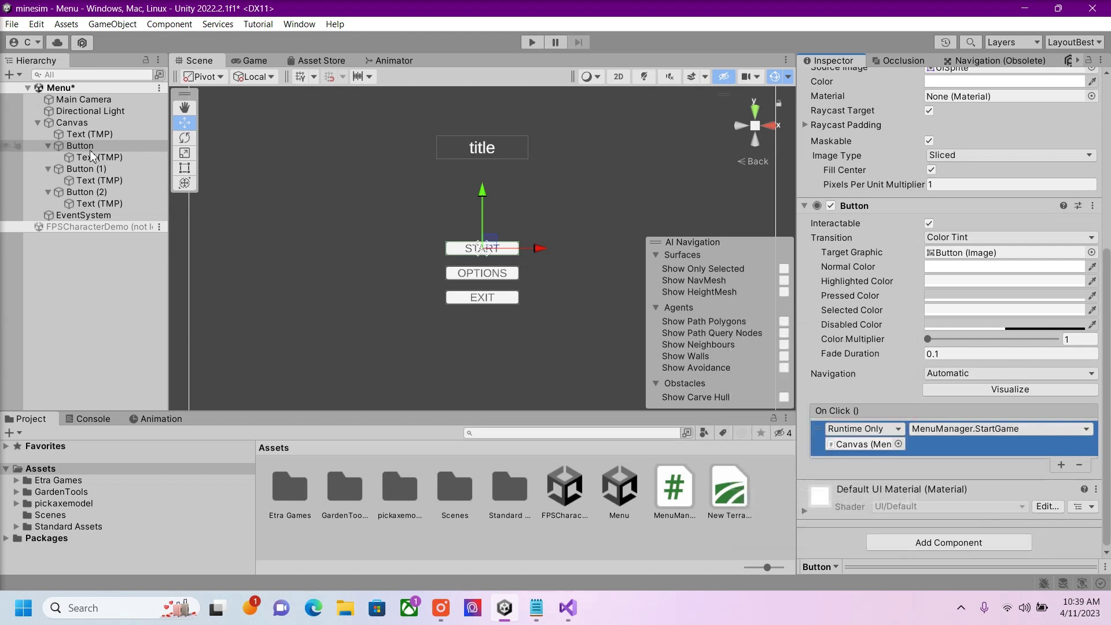
# Step: Add an On Click event to the EXIT button, Button (2), with the Canvas as its object and MenuManager.ExitGame as its function
pyautogui.click(86, 192)
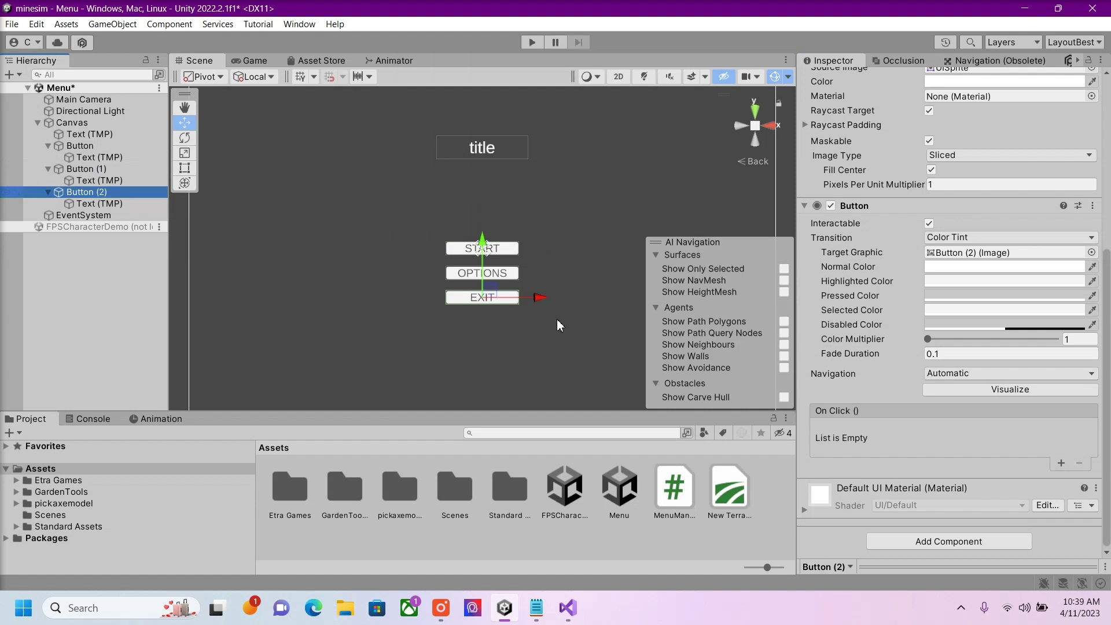
pyautogui.click(1061, 463)
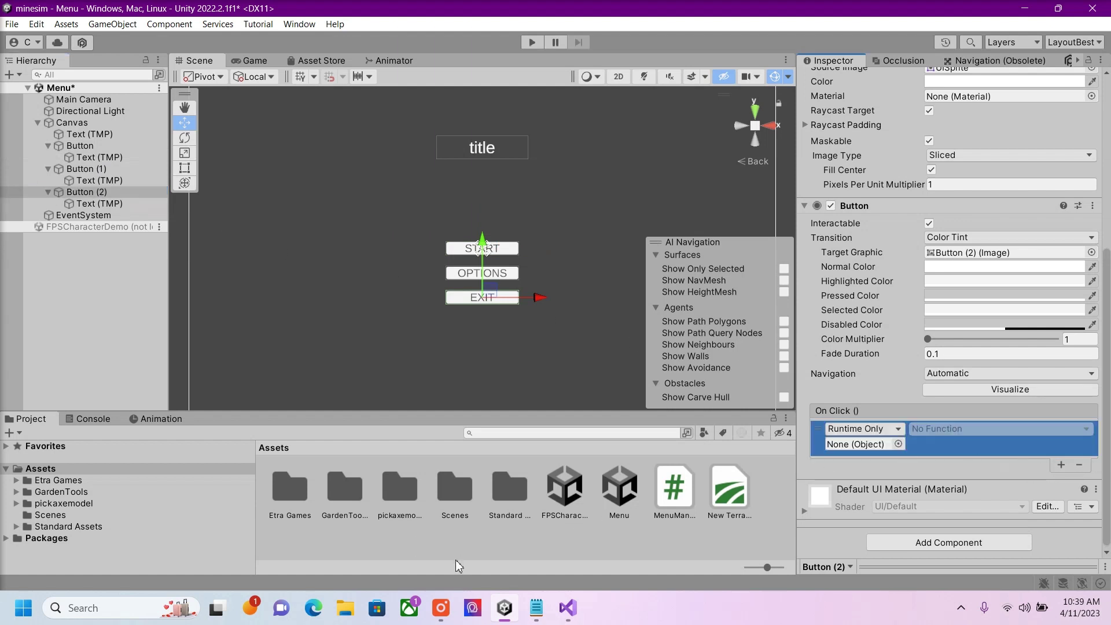
pyautogui.click(441, 607)
pyautogui.click(362, 10)
pyautogui.moveTo(71, 122); pyautogui.dragTo(861, 443)
pyautogui.click(969, 431)
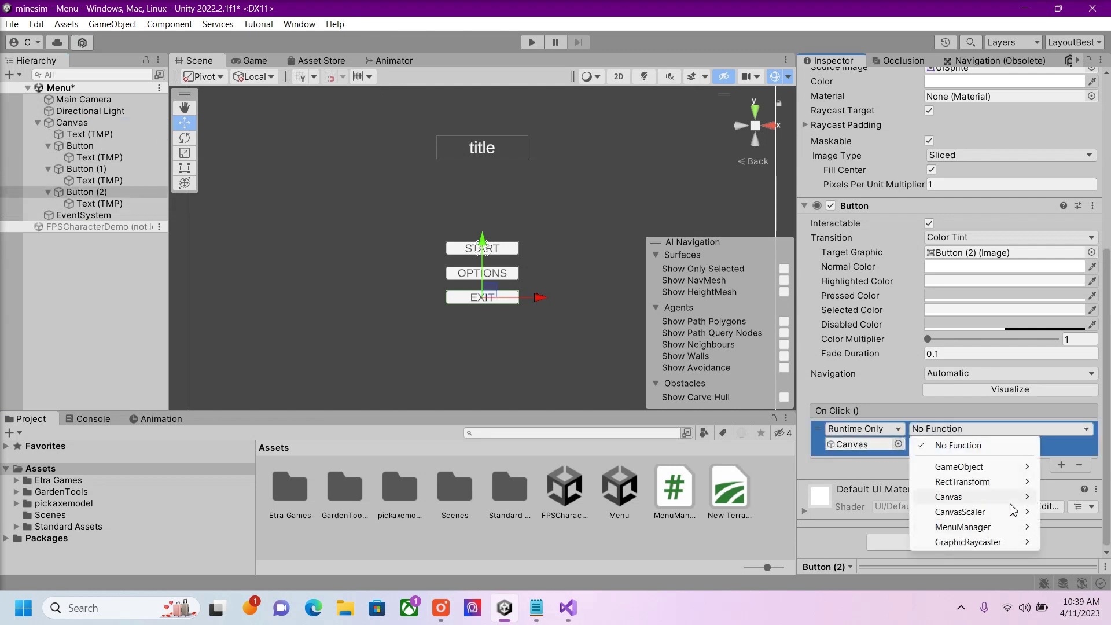
pyautogui.moveTo(1011, 507)
pyautogui.moveTo(989, 531)
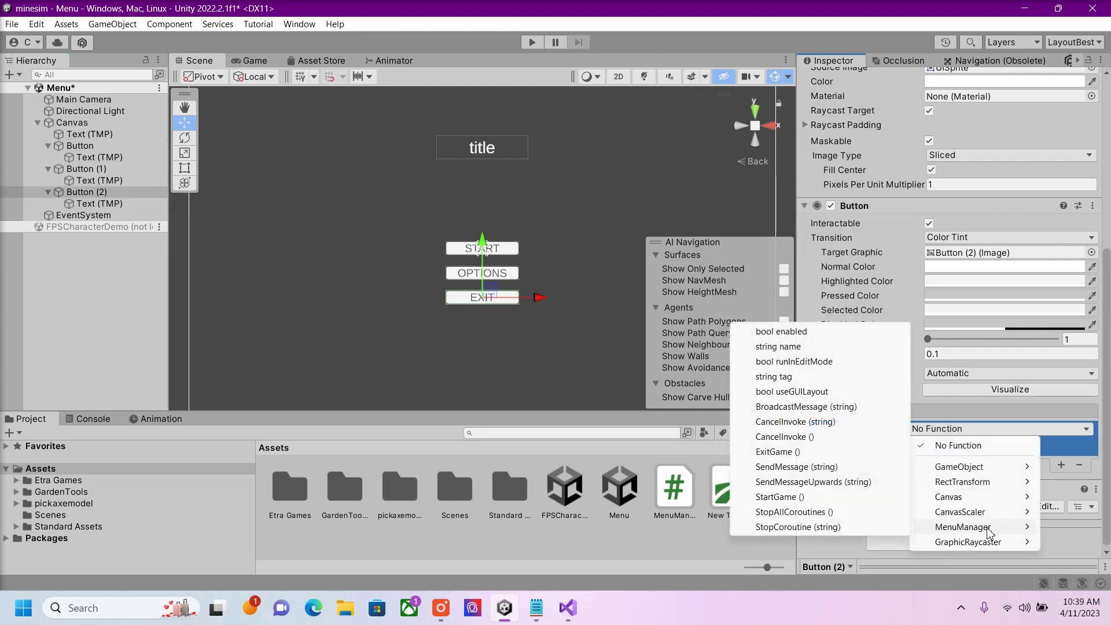
pyautogui.click(775, 451)
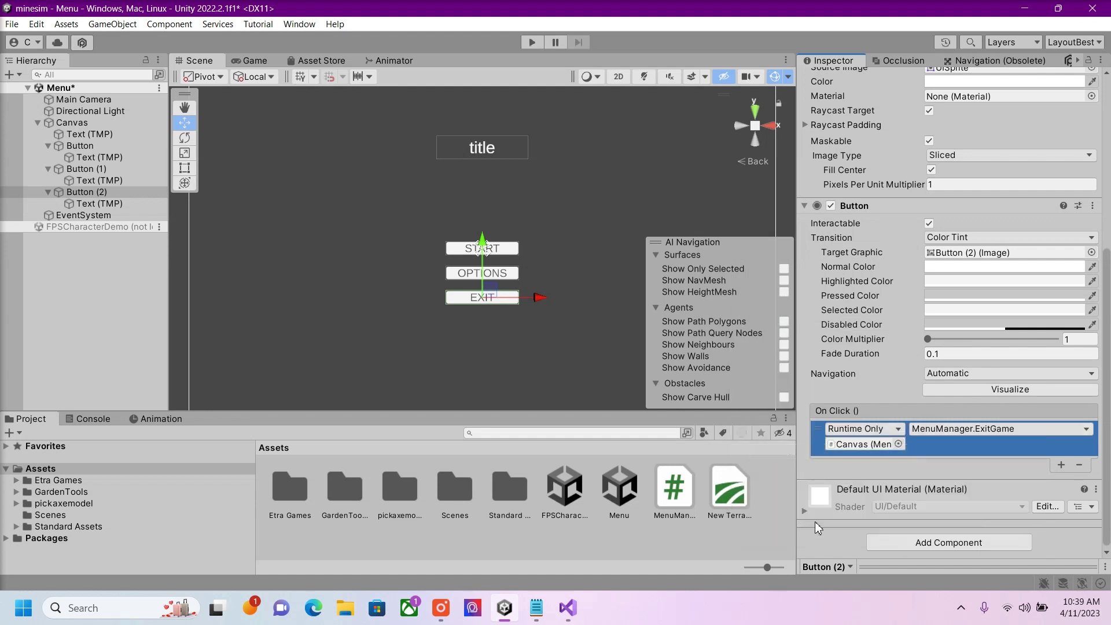
# Step: Deselect the EXIT button and save the Menu scene
pyautogui.click(107, 322)
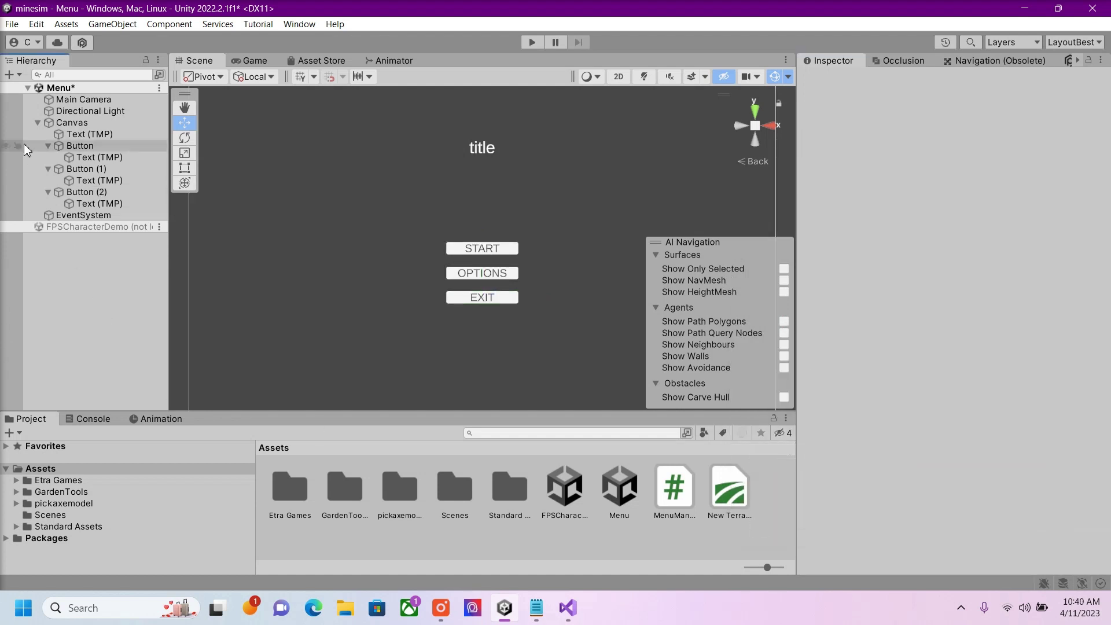
pyautogui.click(14, 26)
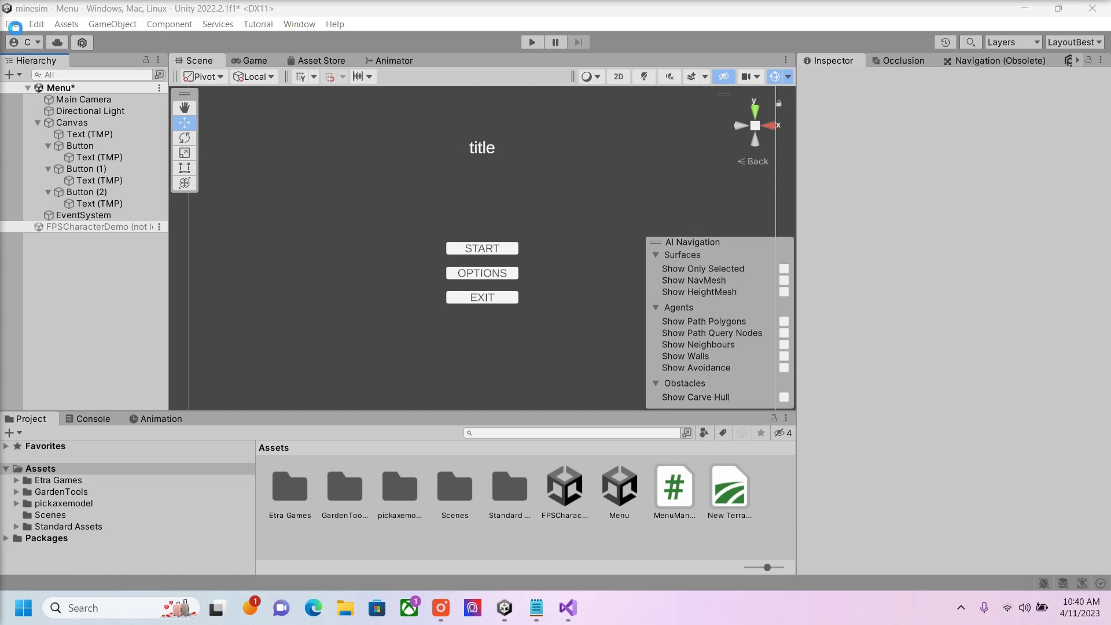
pyautogui.click(13, 91)
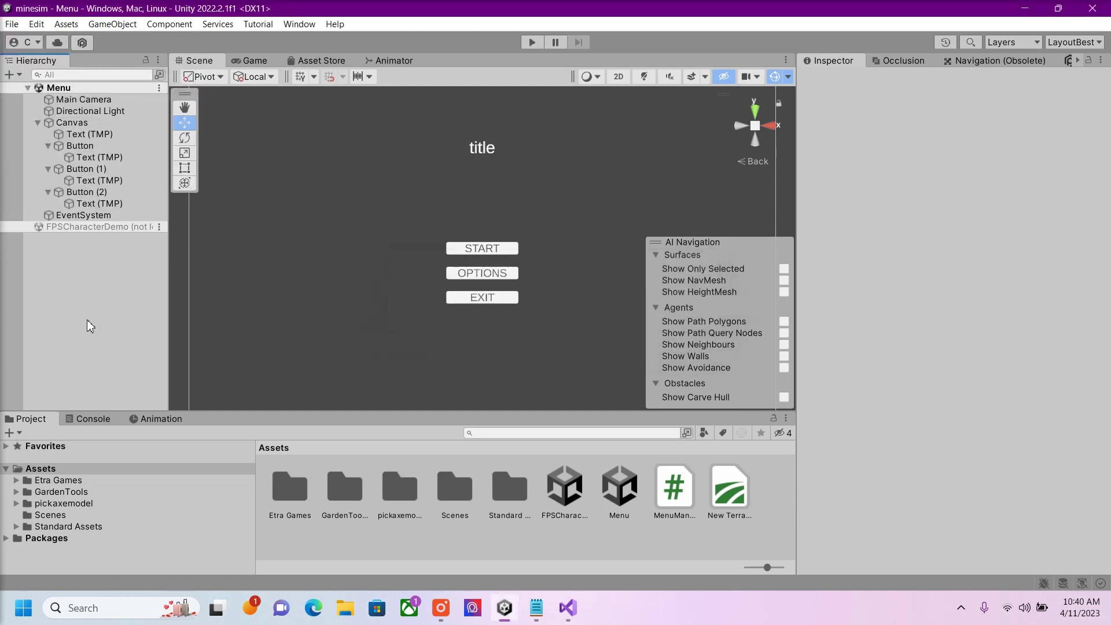
pyautogui.click(439, 608)
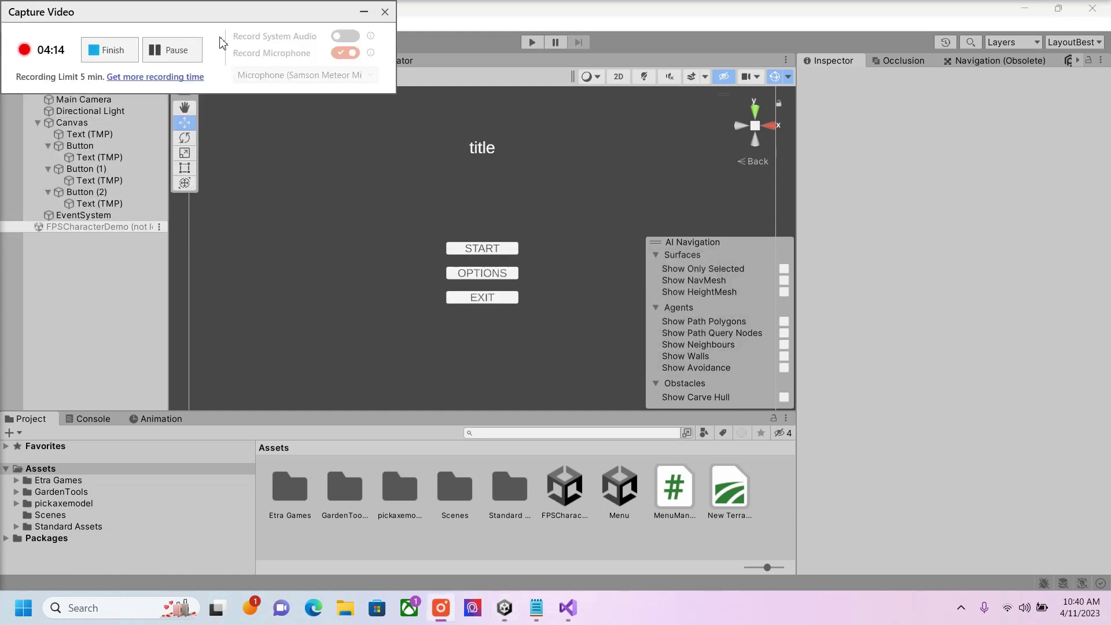
pyautogui.click(132, 58)
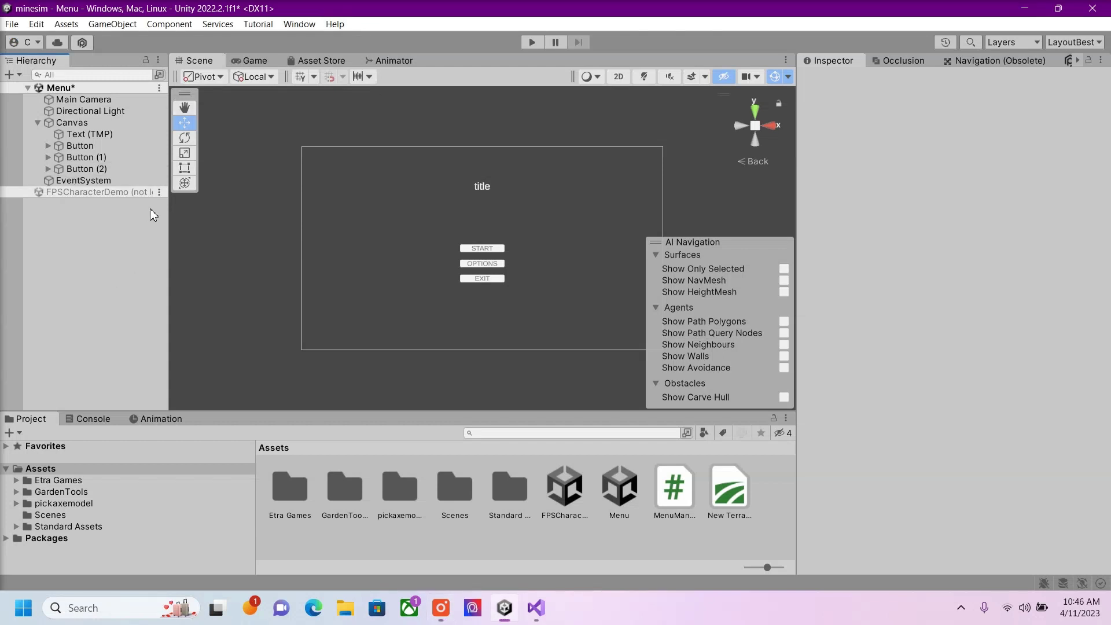
pyautogui.click(123, 158)
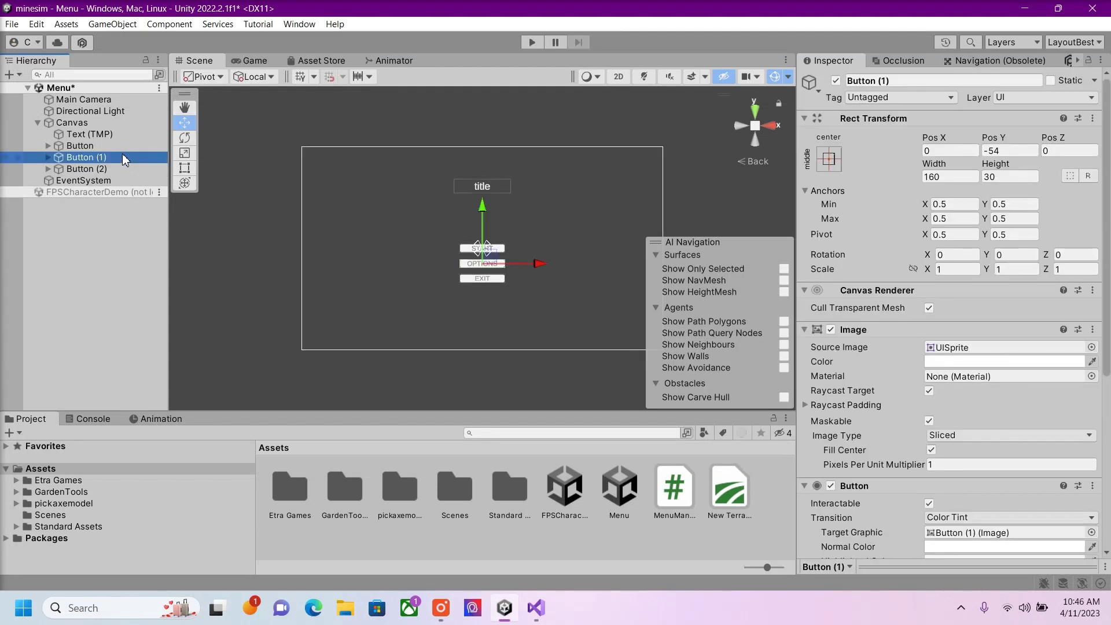
# Step: Add a UI Image to the Canvas and name it OptionsPanel
pyautogui.click(106, 122)
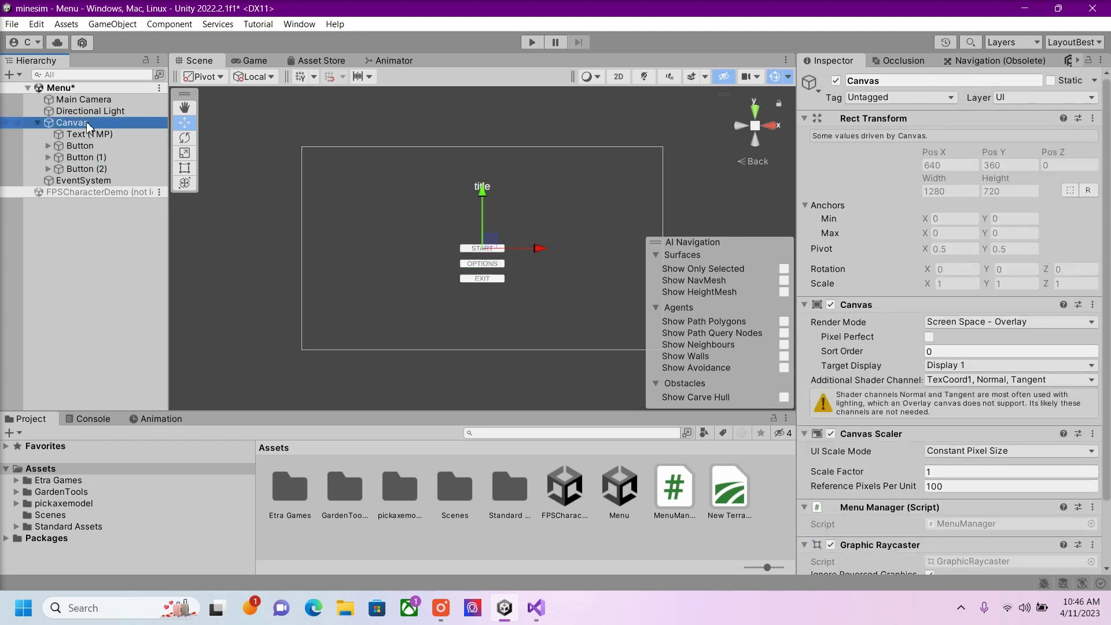
pyautogui.rightClick(88, 125)
pyautogui.moveTo(145, 419)
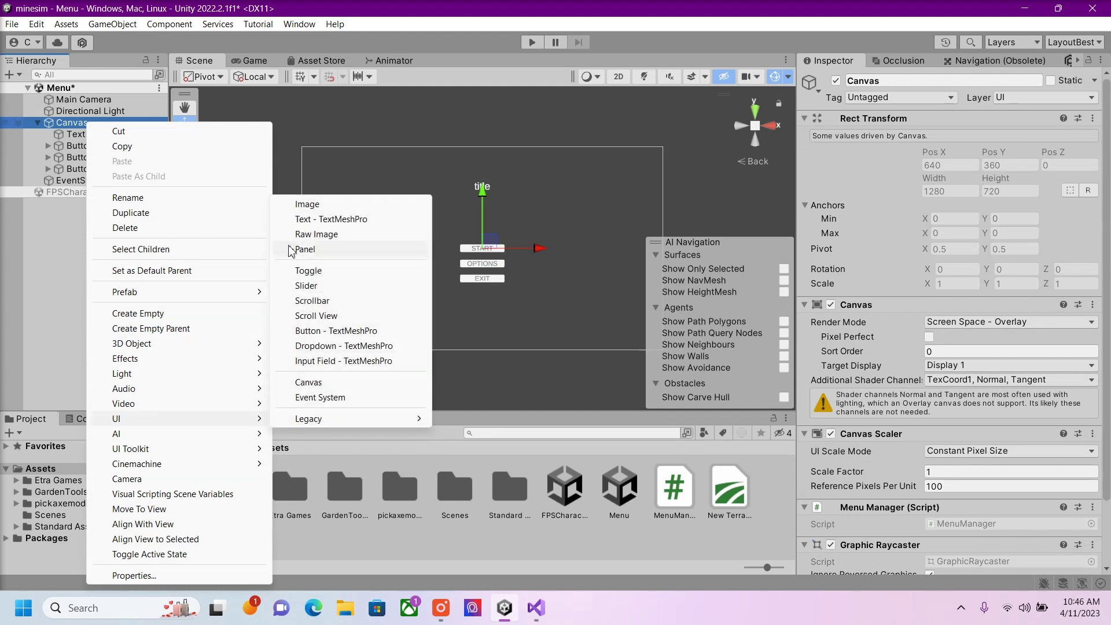
pyautogui.click(312, 205)
pyautogui.click(889, 81)
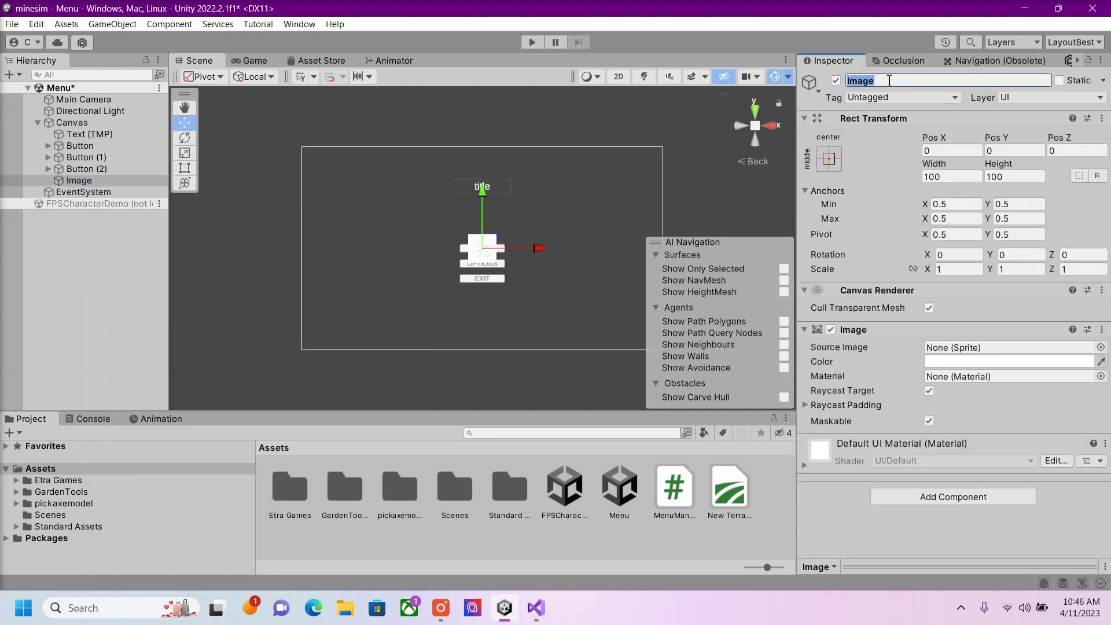
pyautogui.write('OptionsPanel')
pyautogui.press('Return')
pyautogui.click(118, 181)
# Step: Set OptionsPanel's width to 1000 and height to 600, and change its image color to black
pyautogui.click(956, 176)
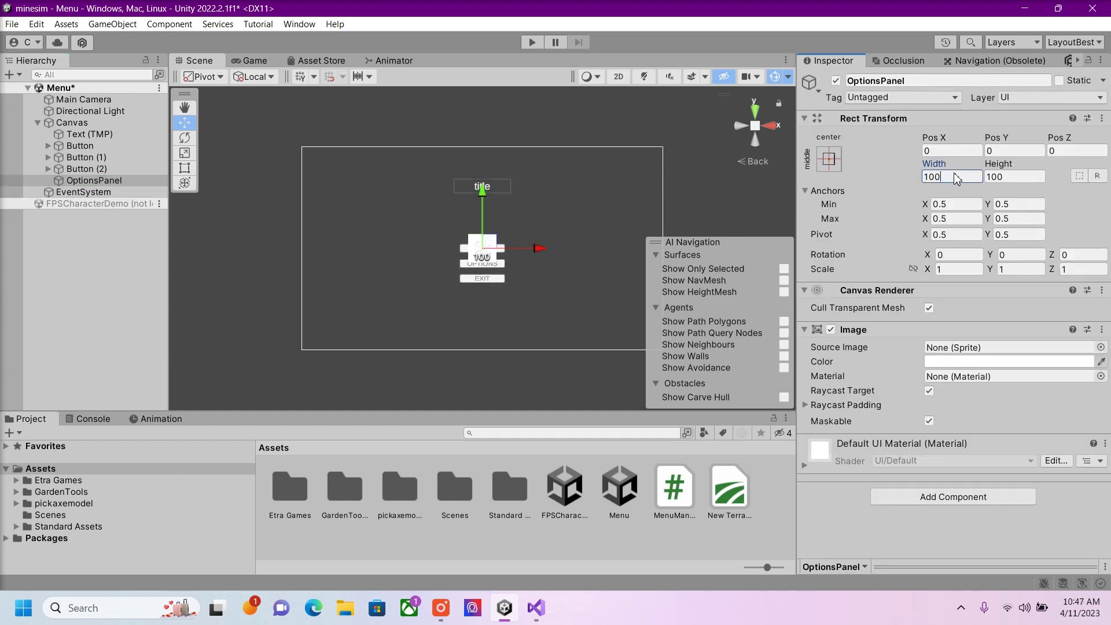
pyautogui.write('0')
pyautogui.click(1021, 177)
pyautogui.write('600')
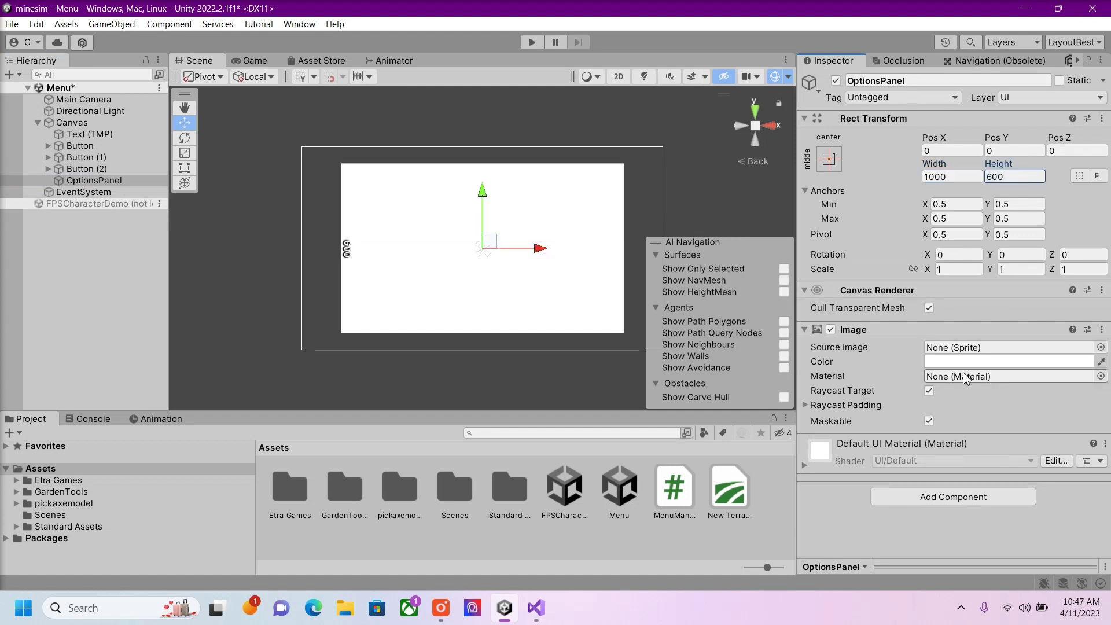
pyautogui.click(978, 362)
pyautogui.moveTo(976, 376); pyautogui.dragTo(984, 438)
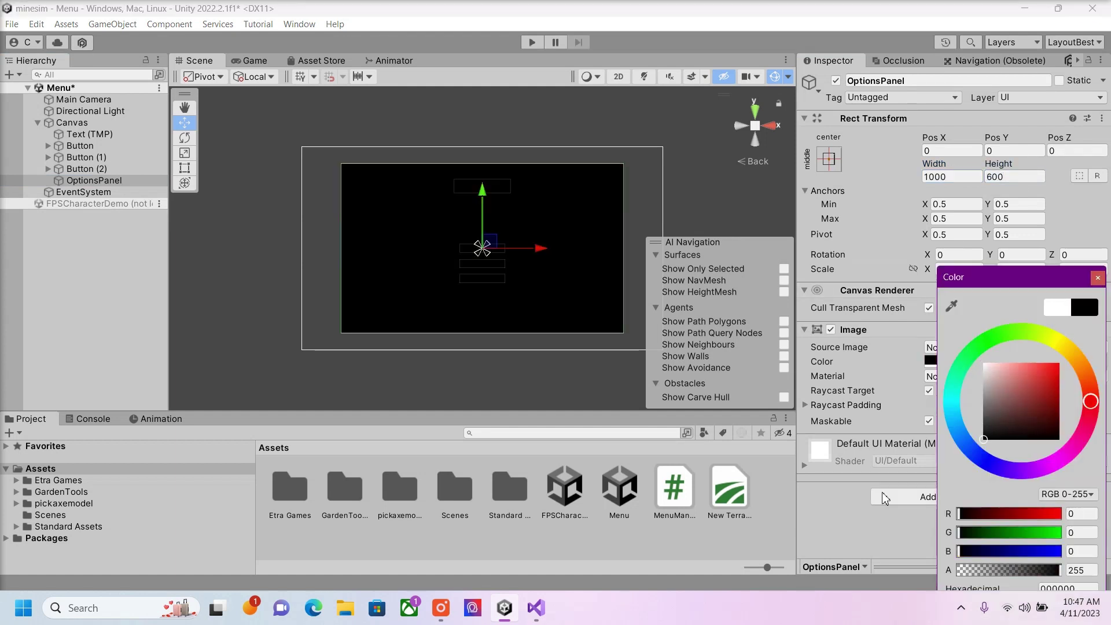
# Step: Add a centered TextMeshPro text reading "Options" to OptionsPanel and move it up near the panel's top edge
pyautogui.rightClick(99, 180)
pyautogui.moveTo(174, 399)
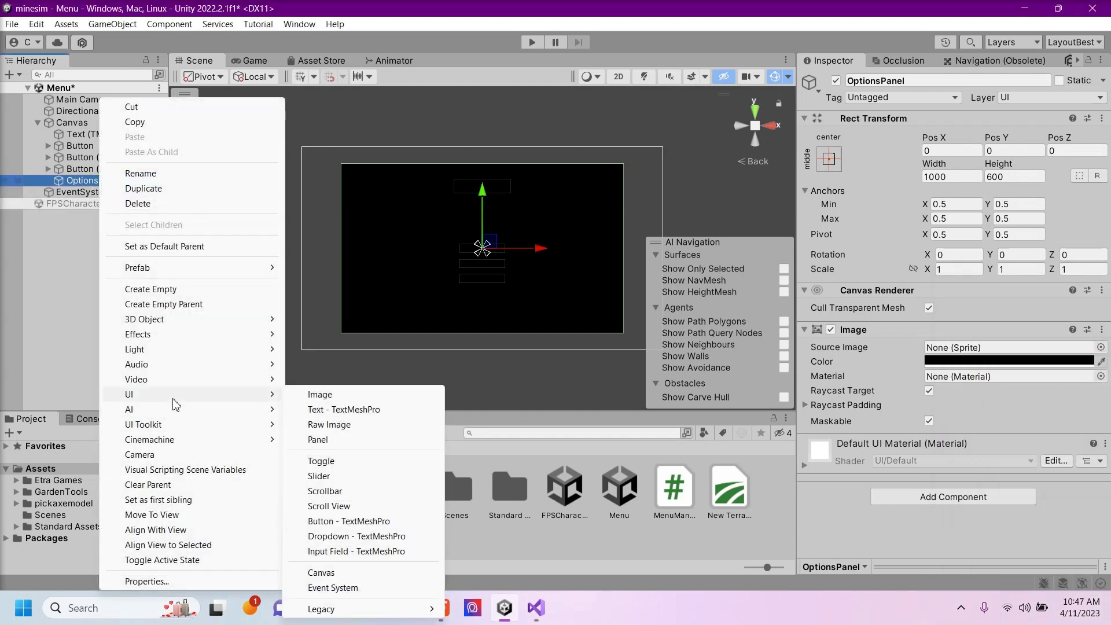
pyautogui.click(381, 411)
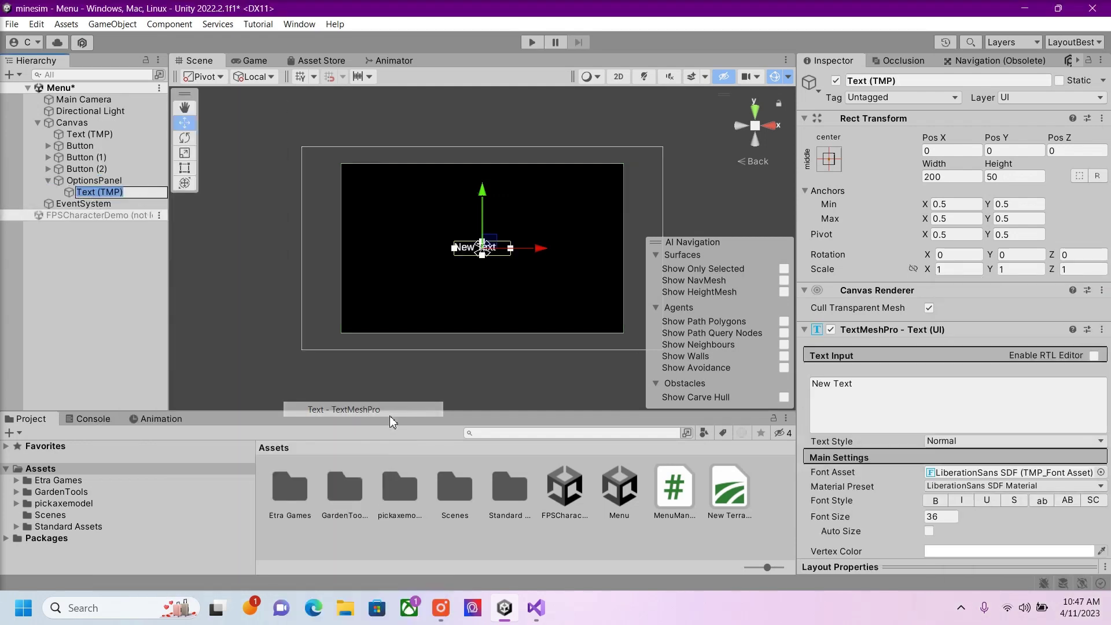
pyautogui.scroll(-4, 1033, 570)
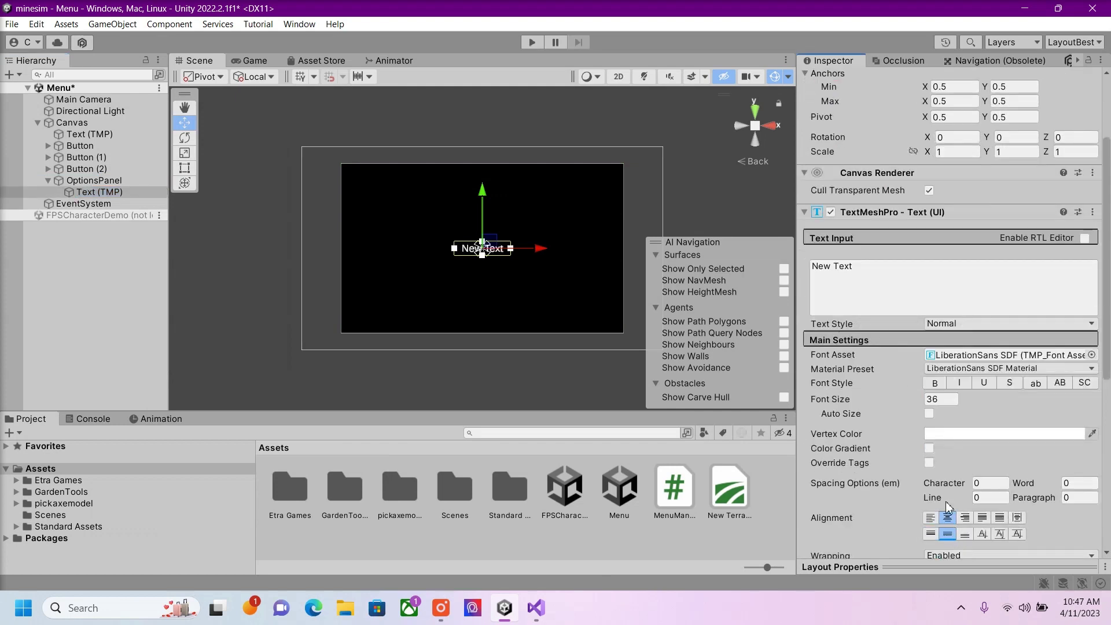
pyautogui.click(911, 282)
pyautogui.write('Options')
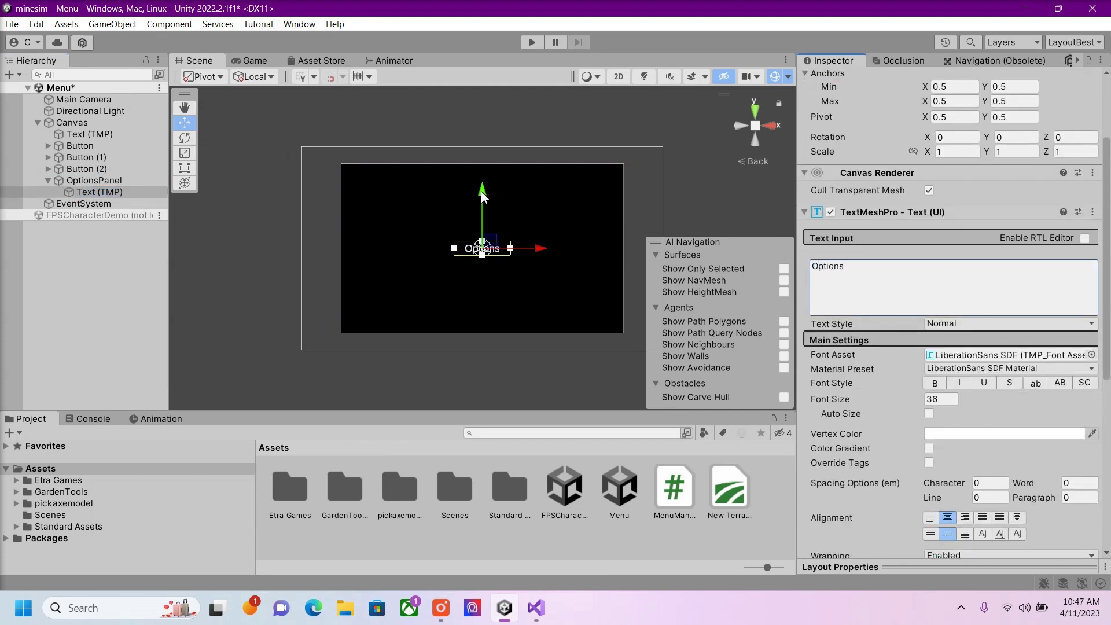
pyautogui.moveTo(481, 247); pyautogui.dragTo(482, 179)
pyautogui.click(104, 313)
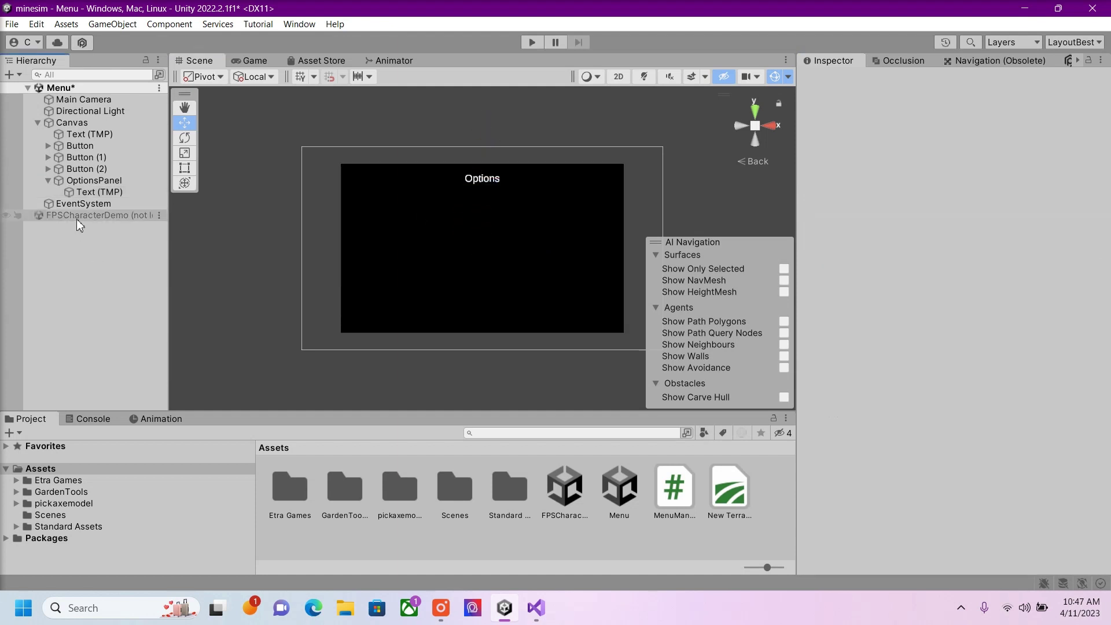
# Step: Deactivate OptionsPanel so that it is hidden in the scene
pyautogui.click(104, 183)
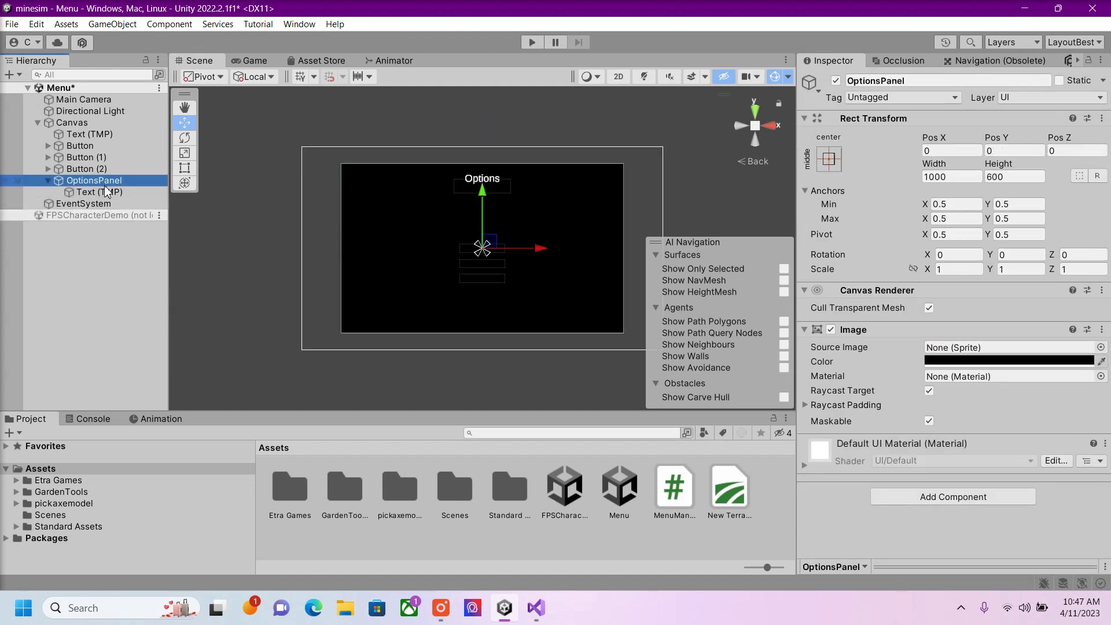
pyautogui.click(835, 81)
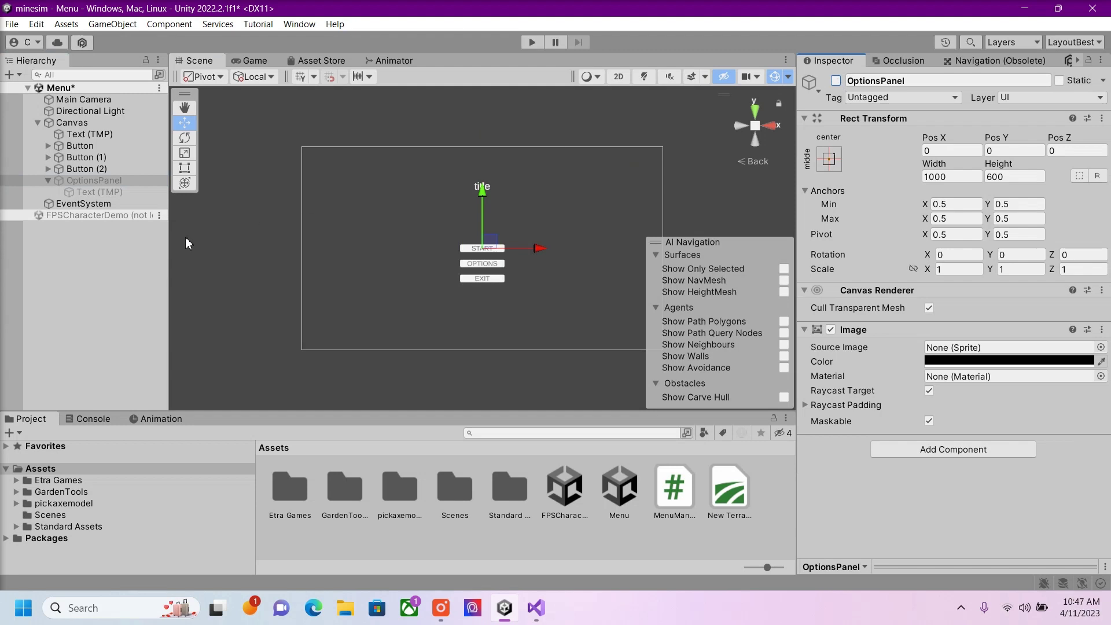
pyautogui.click(108, 294)
# Step: Add an On Click event to the OPTIONS button, Button (1), calling GameObject.SetActive on OptionsPanel with the value enabled
pyautogui.click(95, 156)
pyautogui.scroll(-6, 945, 349)
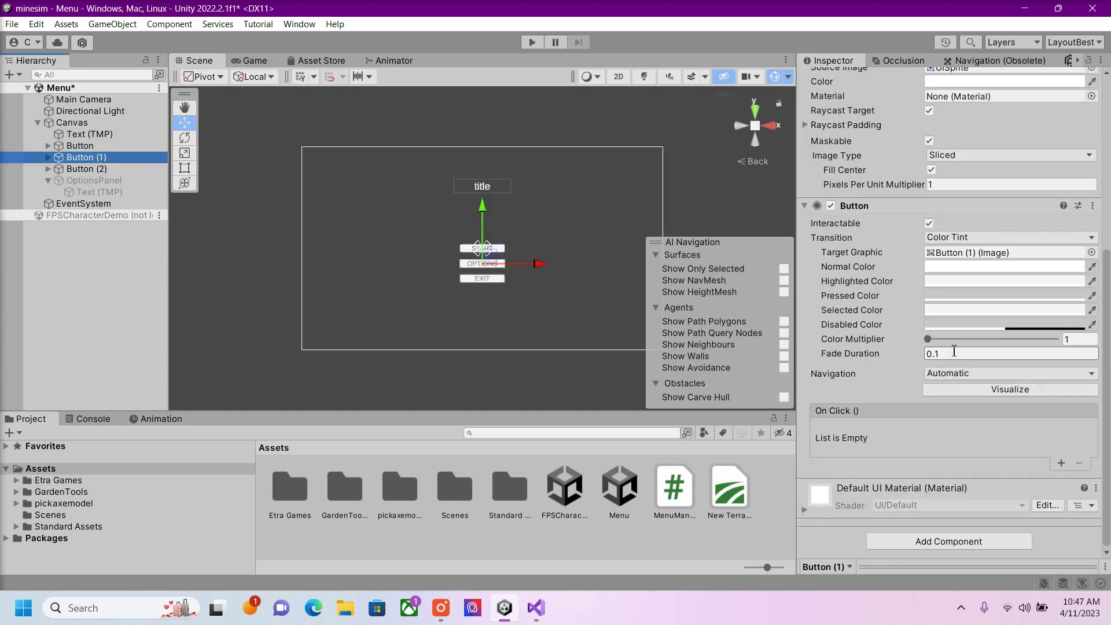
pyautogui.click(1060, 463)
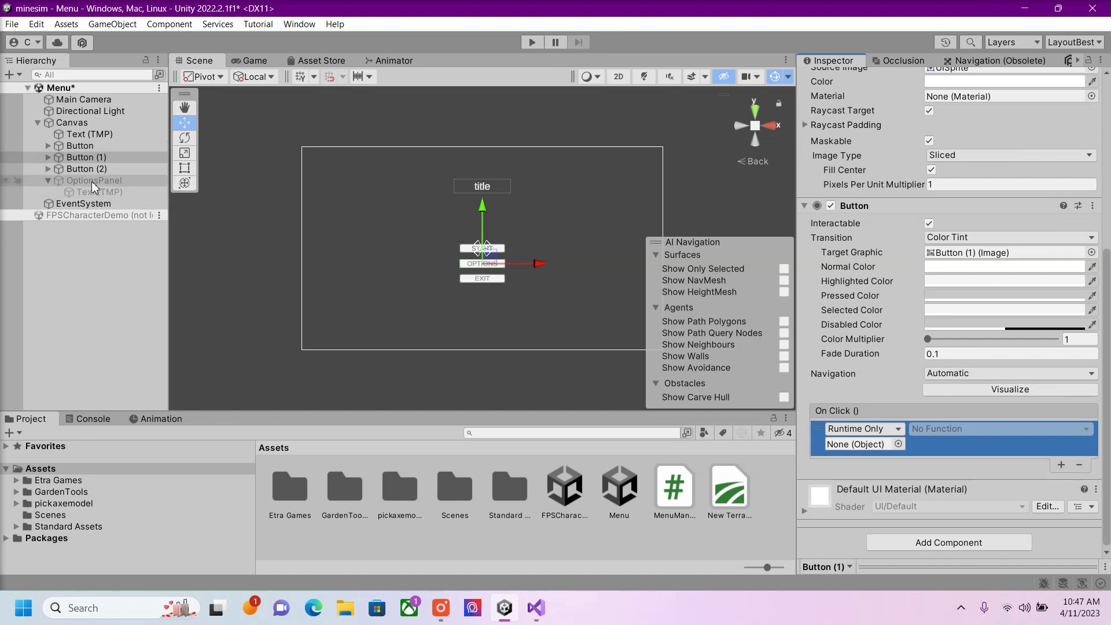
pyautogui.moveTo(96, 180); pyautogui.dragTo(834, 444)
pyautogui.click(962, 428)
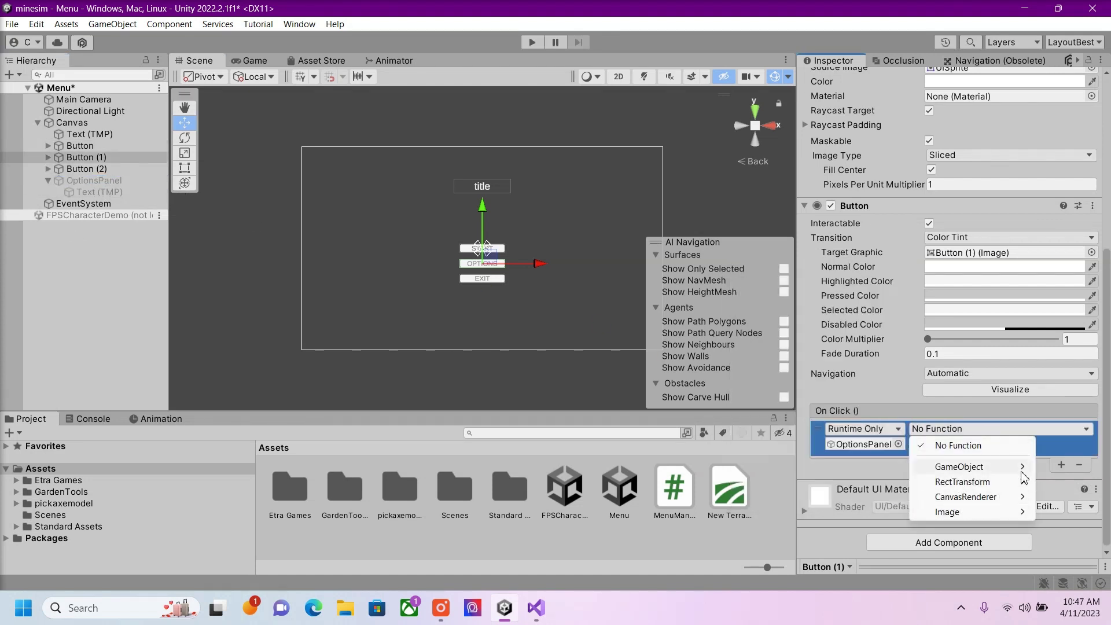
pyautogui.moveTo(1022, 470)
pyautogui.click(846, 572)
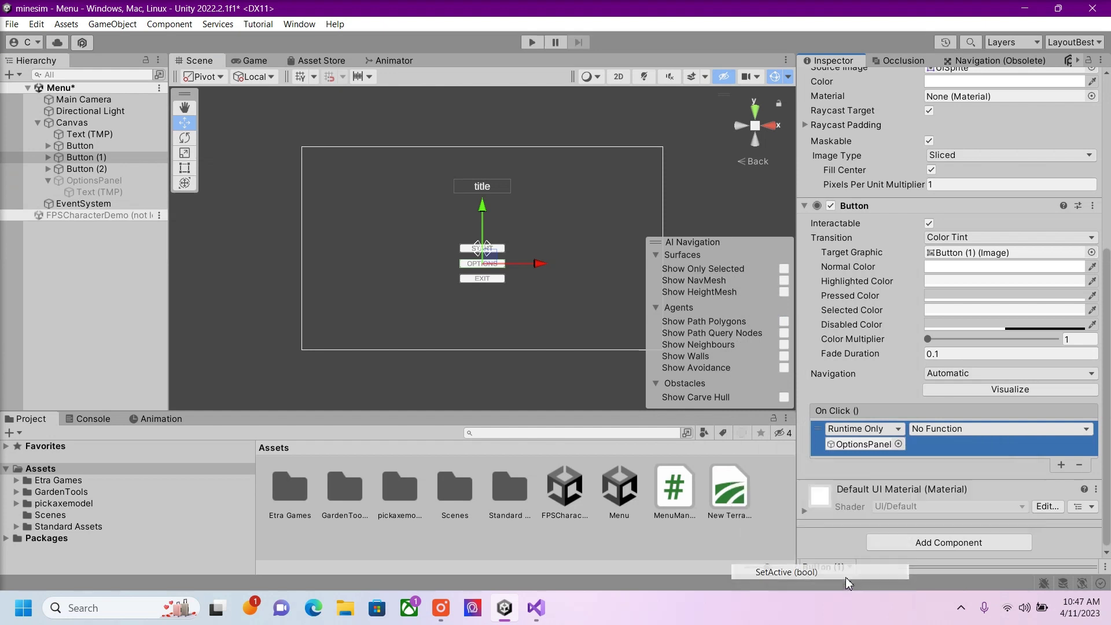
pyautogui.click(913, 444)
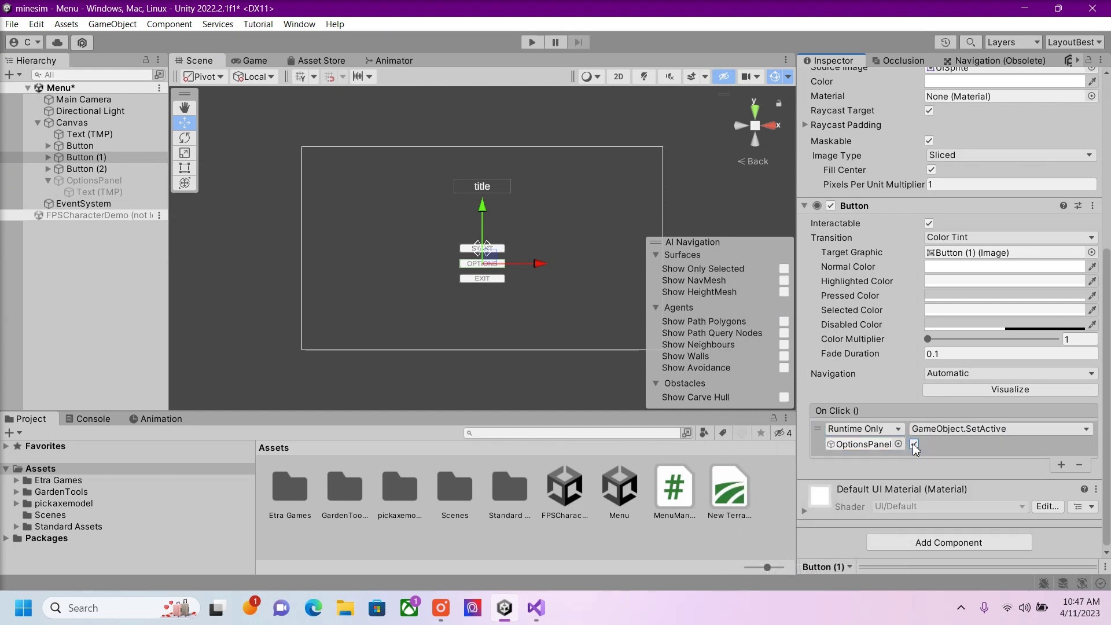
# Step: Reactivate OptionsPanel and add a TextMeshPro button inside it labeled "close"
pyautogui.click(116, 184)
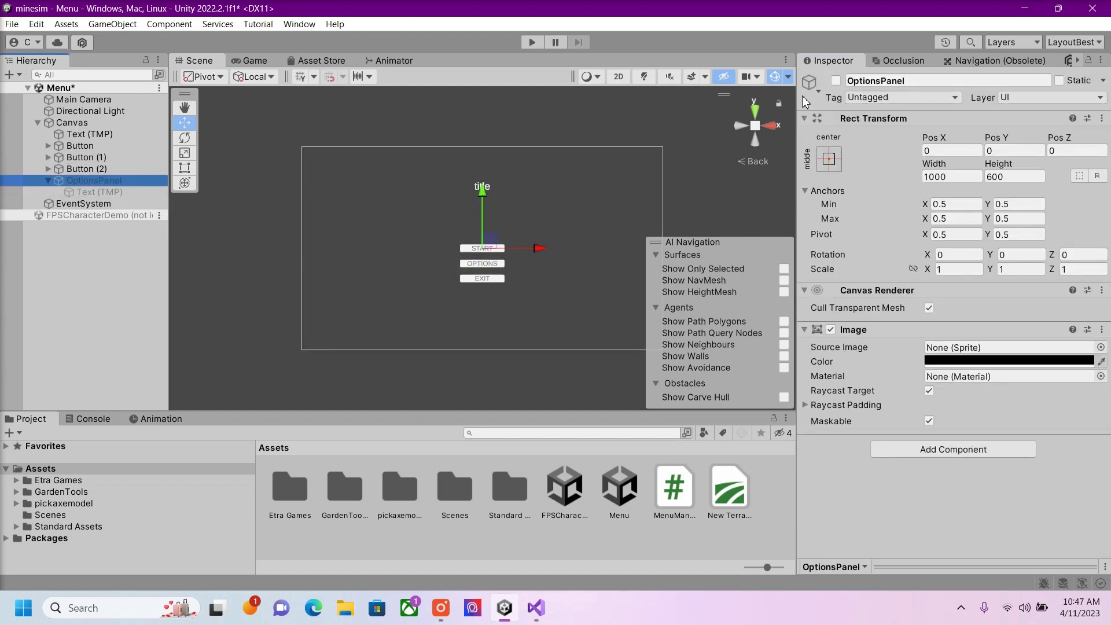
pyautogui.click(836, 80)
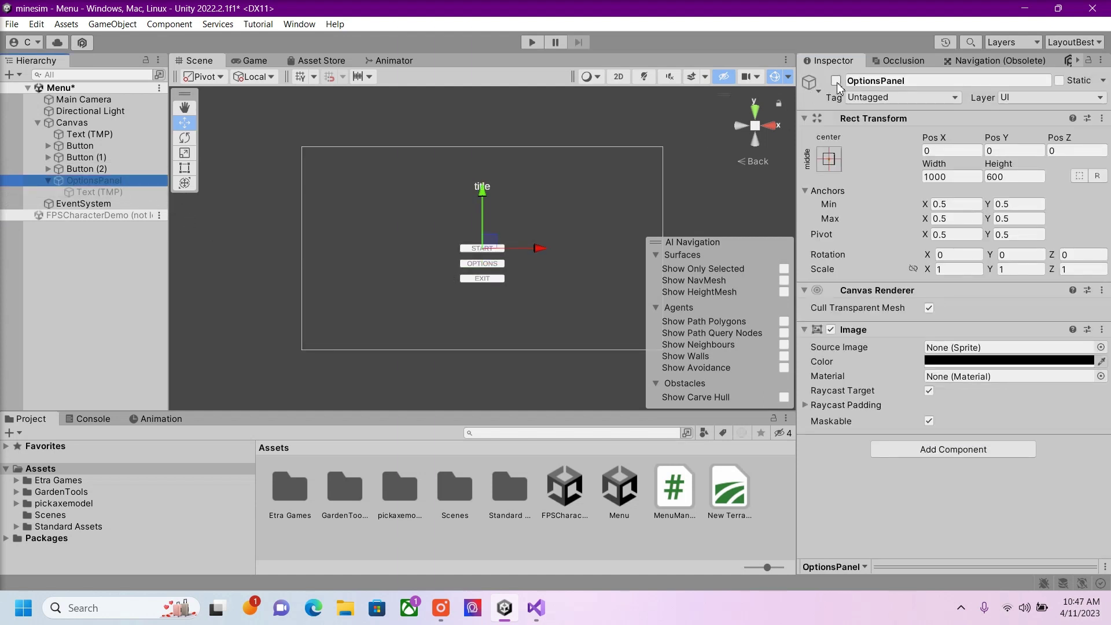
pyautogui.rightClick(92, 180)
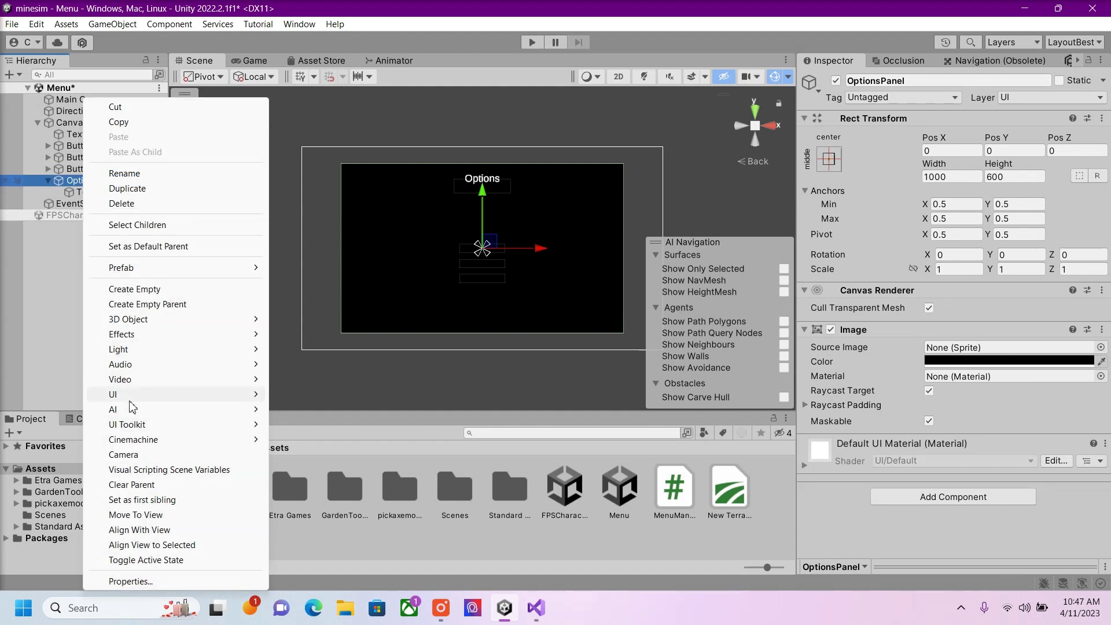
pyautogui.moveTo(131, 402)
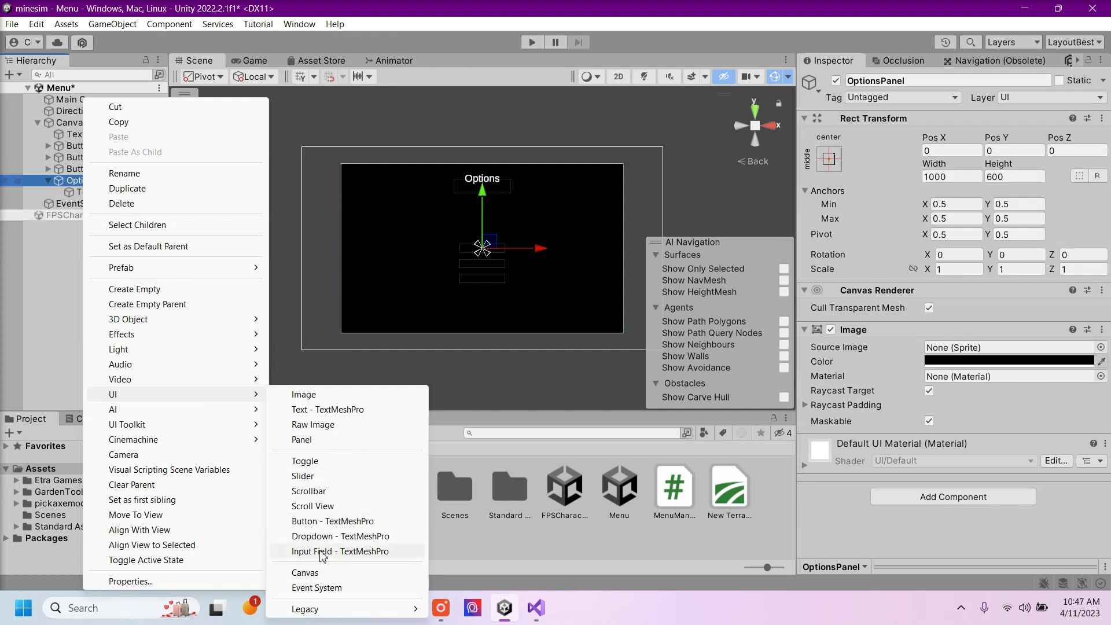
pyautogui.click(333, 522)
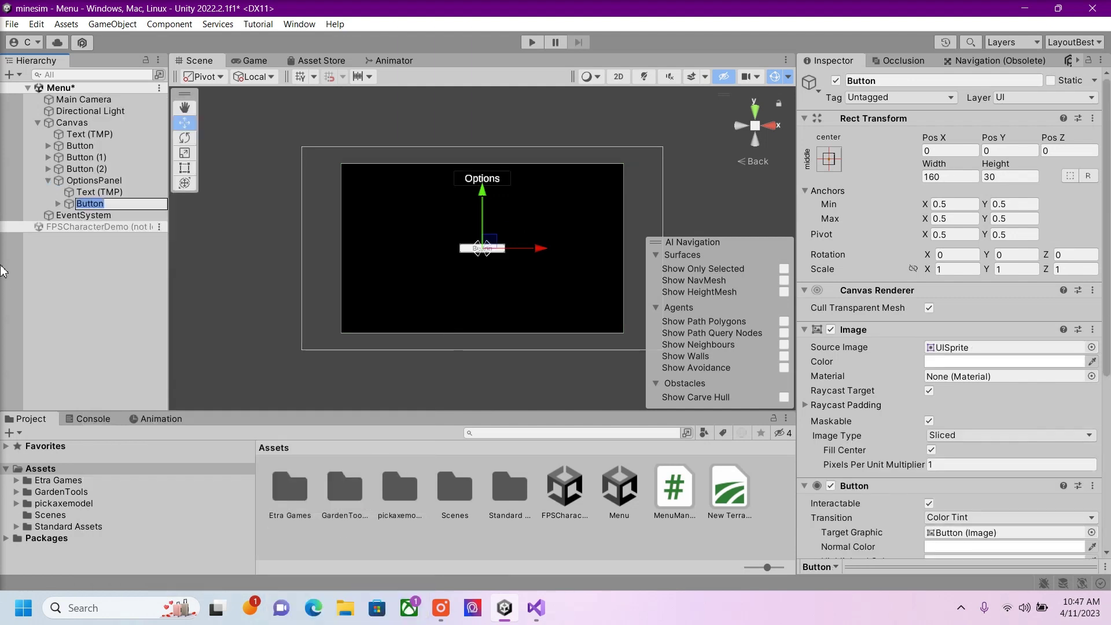
pyautogui.press('Return')
pyautogui.click(58, 204)
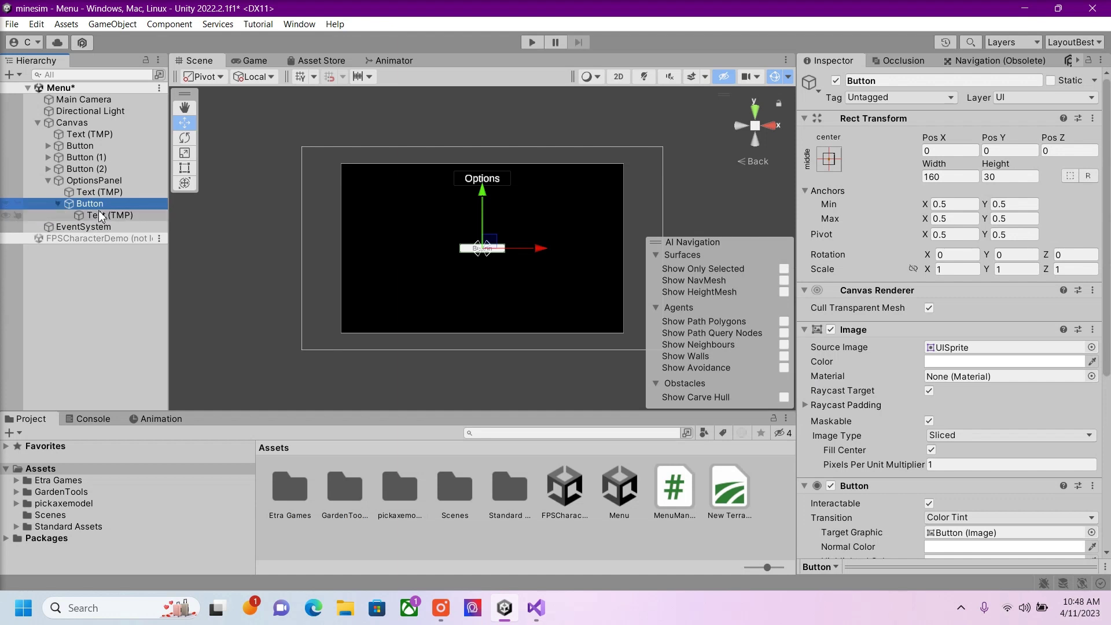
pyautogui.click(101, 215)
pyautogui.click(882, 387)
pyautogui.write('close')
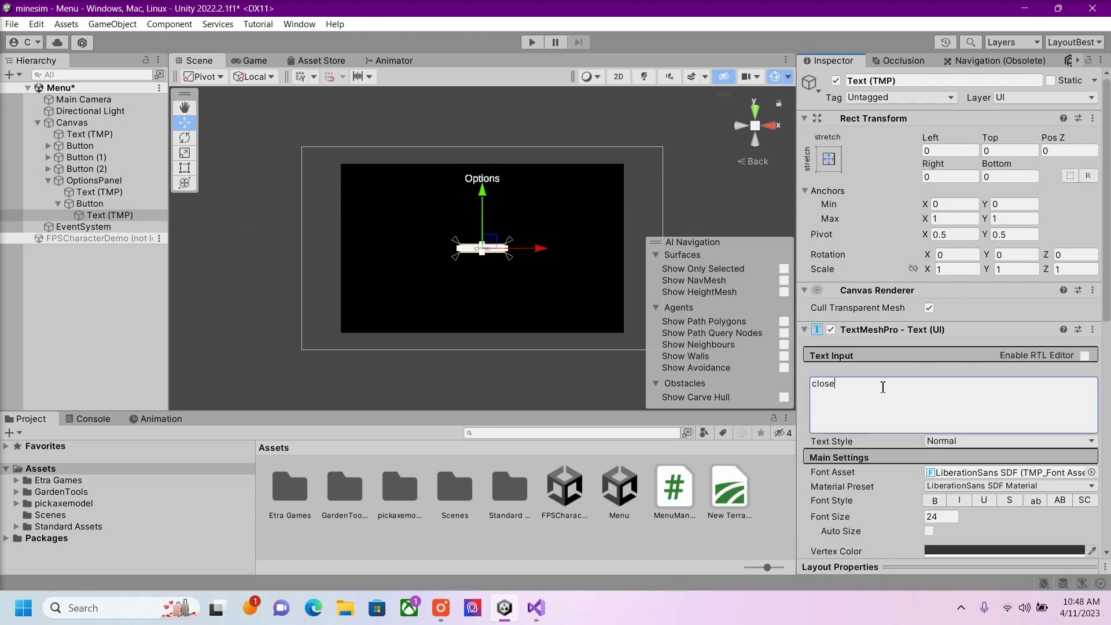
# Step: Move the whole close button, not just its text, down near the bottom edge of OptionsPanel
pyautogui.moveTo(481, 203); pyautogui.dragTo(484, 260)
pyautogui.hotkey('ctrl', 'z')
pyautogui.click(110, 204)
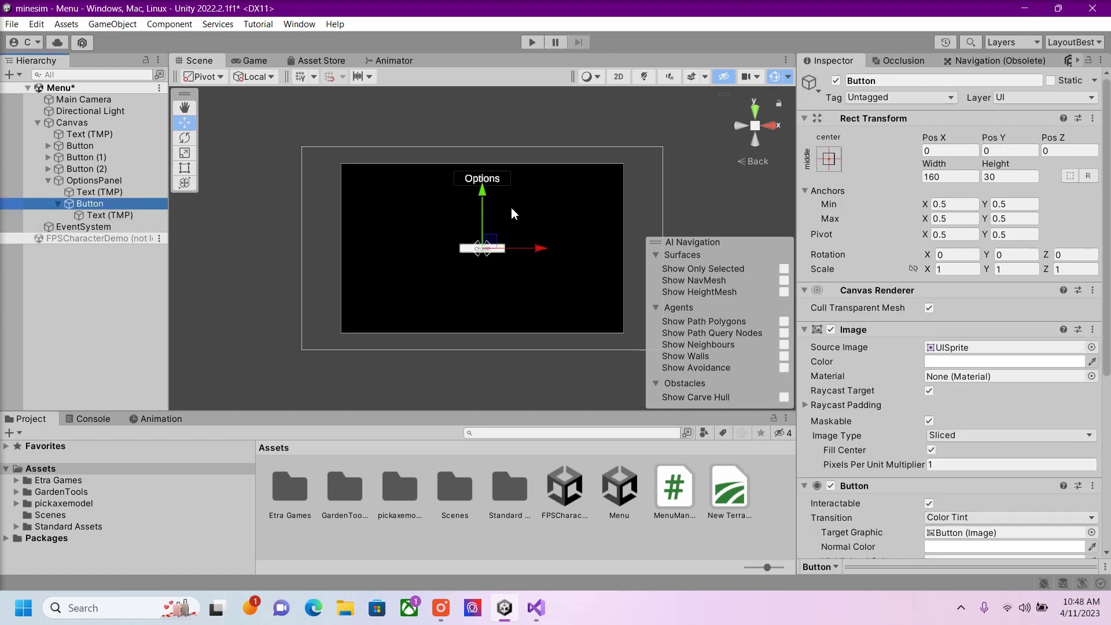
pyautogui.moveTo(486, 197); pyautogui.dragTo(492, 262)
# Step: Add an On Click event to the close button, calling GameObject.SetActive on OptionsPanel with the value disabled
pyautogui.scroll(-5, 1107, 431)
pyautogui.scroll(-3, 1056, 470)
pyautogui.click(1061, 463)
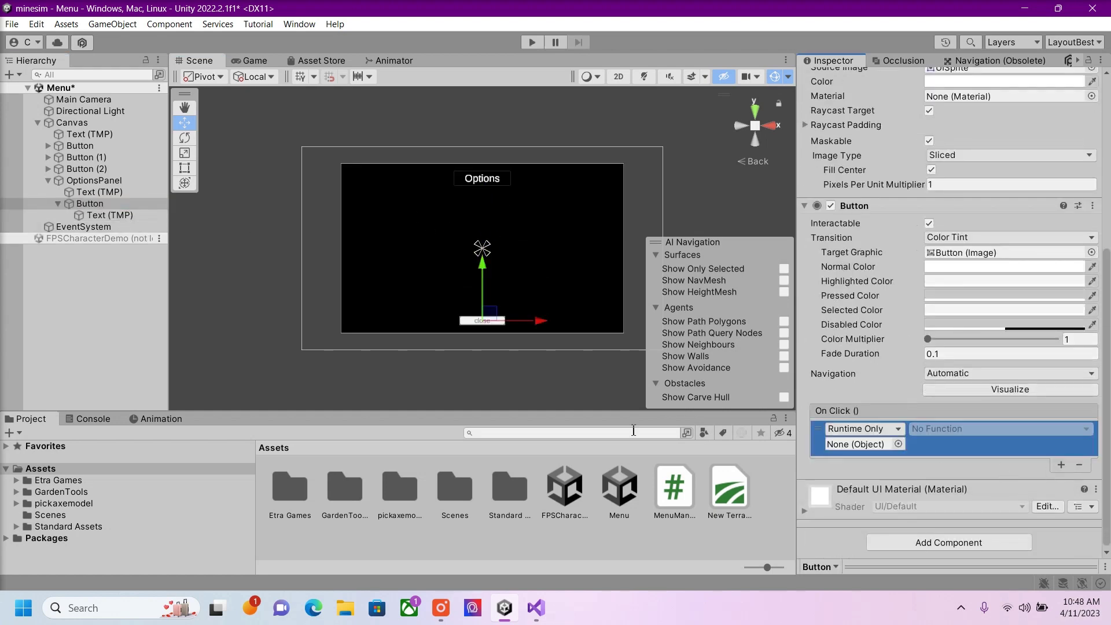
pyautogui.moveTo(92, 180); pyautogui.dragTo(855, 446)
pyautogui.click(970, 432)
pyautogui.moveTo(961, 469)
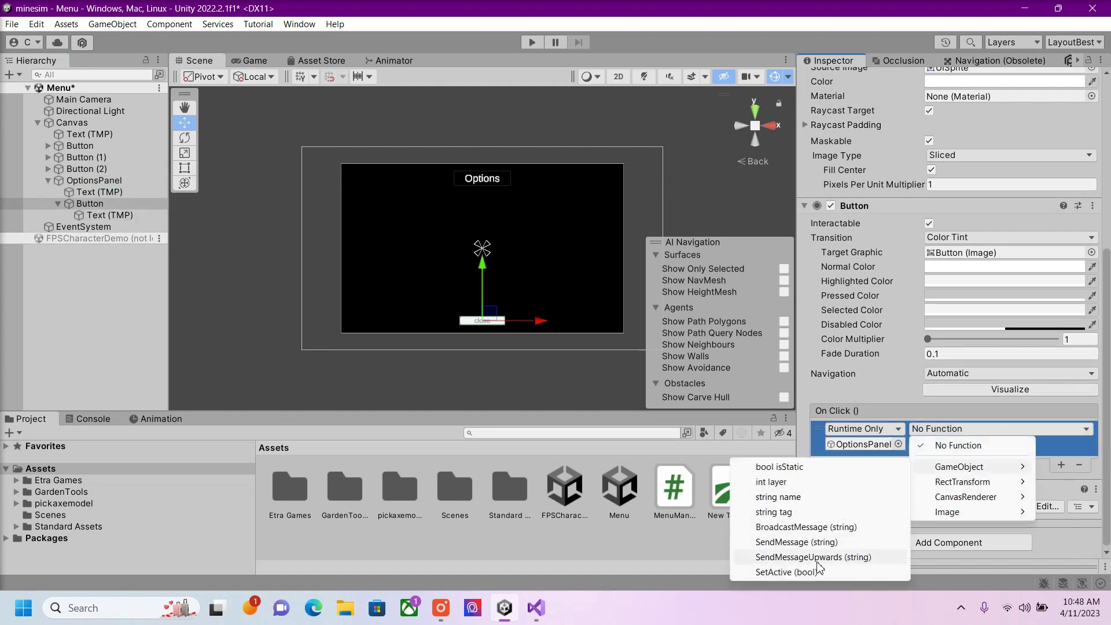
pyautogui.click(786, 571)
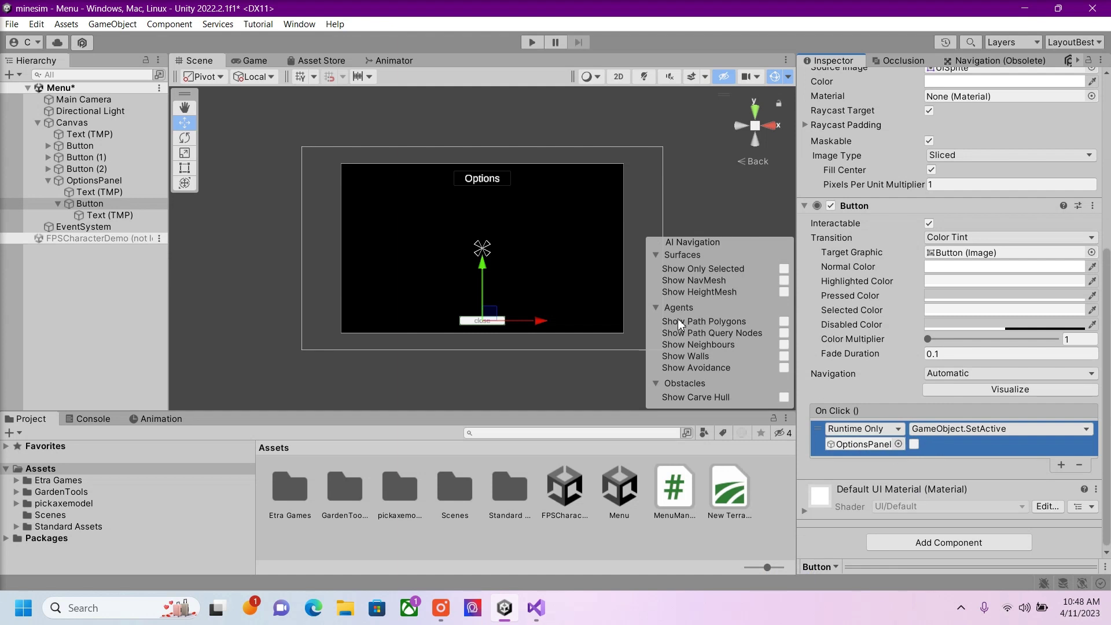
# Step: Deactivate OptionsPanel again and save the Menu scene
pyautogui.click(93, 180)
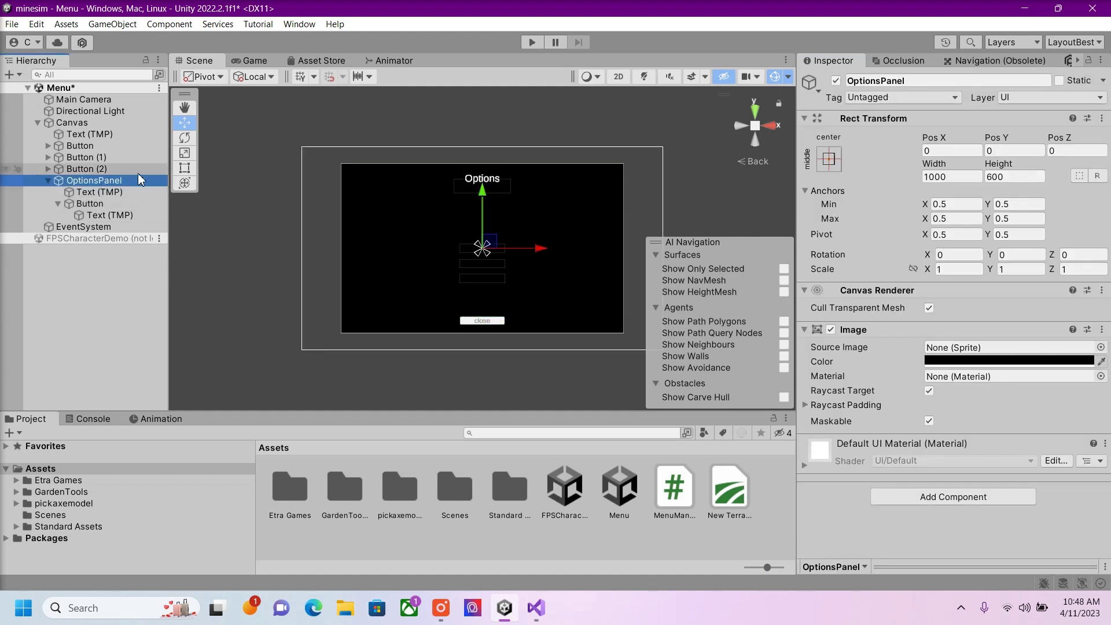
pyautogui.click(835, 80)
pyautogui.click(647, 162)
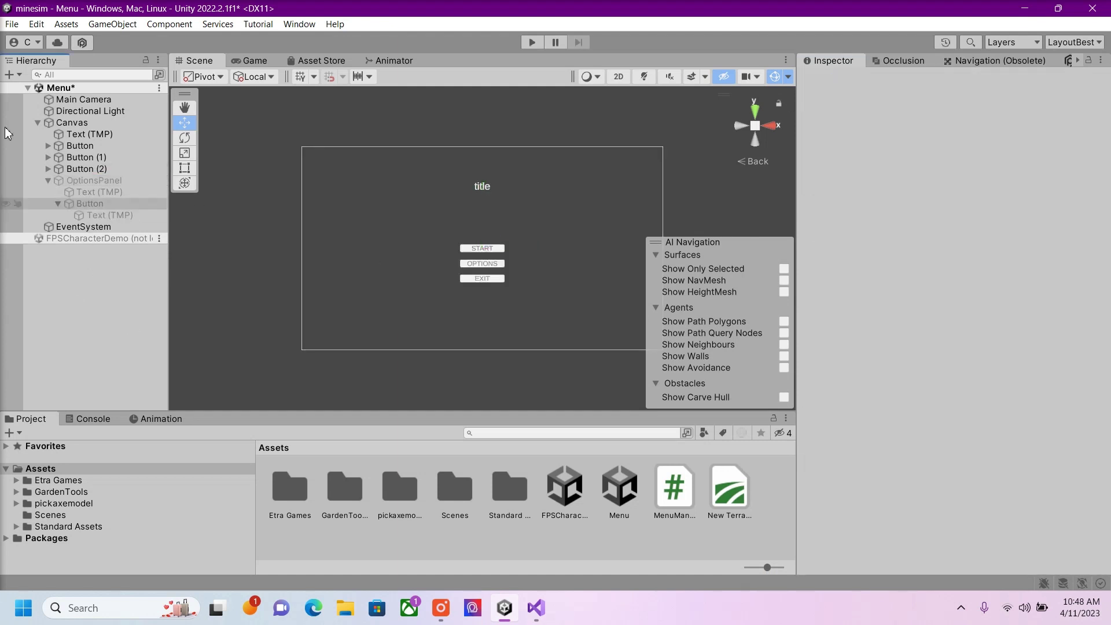
pyautogui.click(11, 24)
pyautogui.click(26, 94)
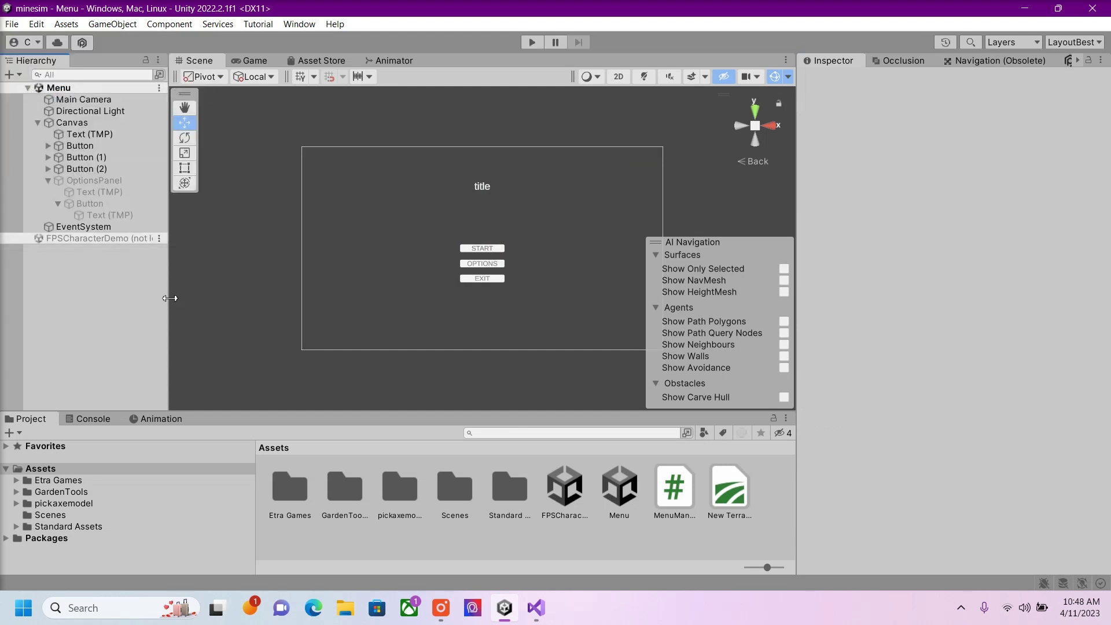
# Step: Play the Menu scene and test opening the options panel, closing it and starting the game with START
pyautogui.click(531, 41)
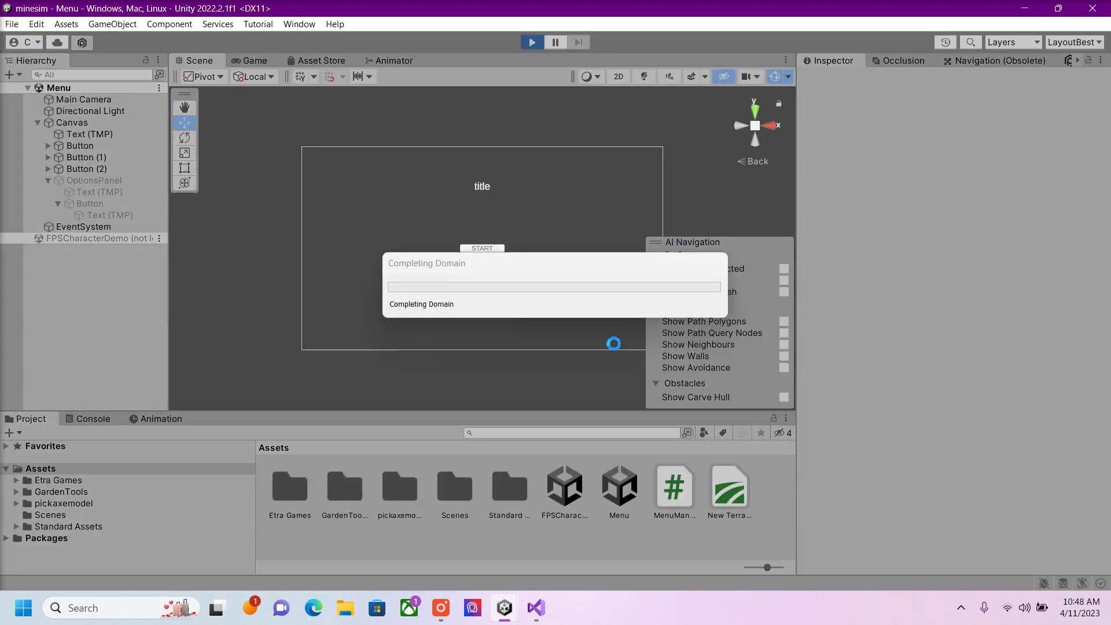
pyautogui.click(441, 615)
pyautogui.click(450, 297)
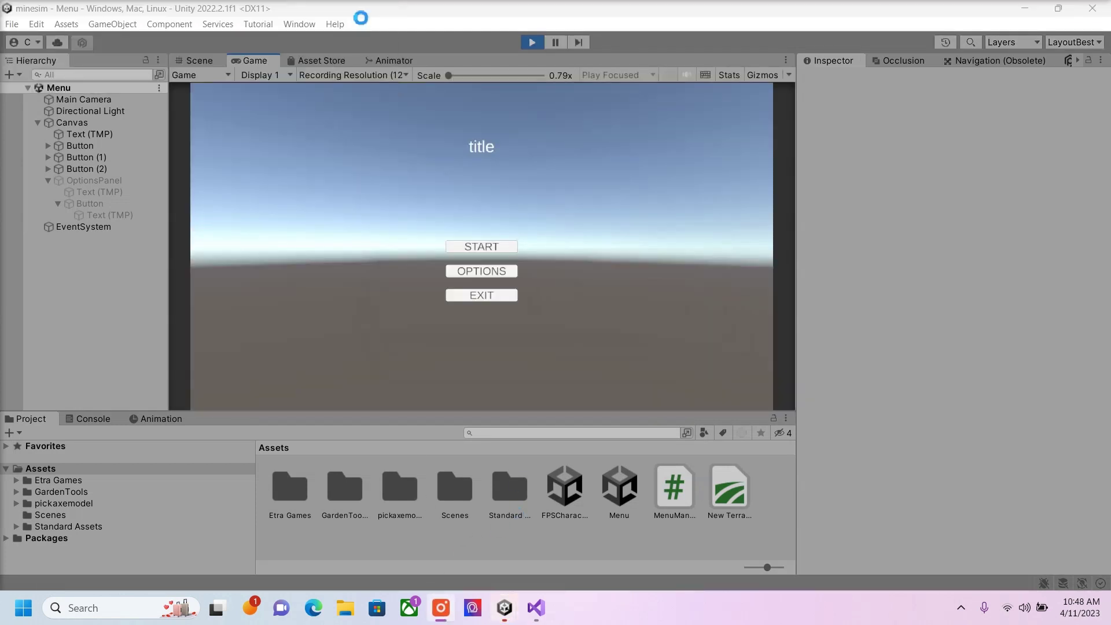
pyautogui.click(490, 275)
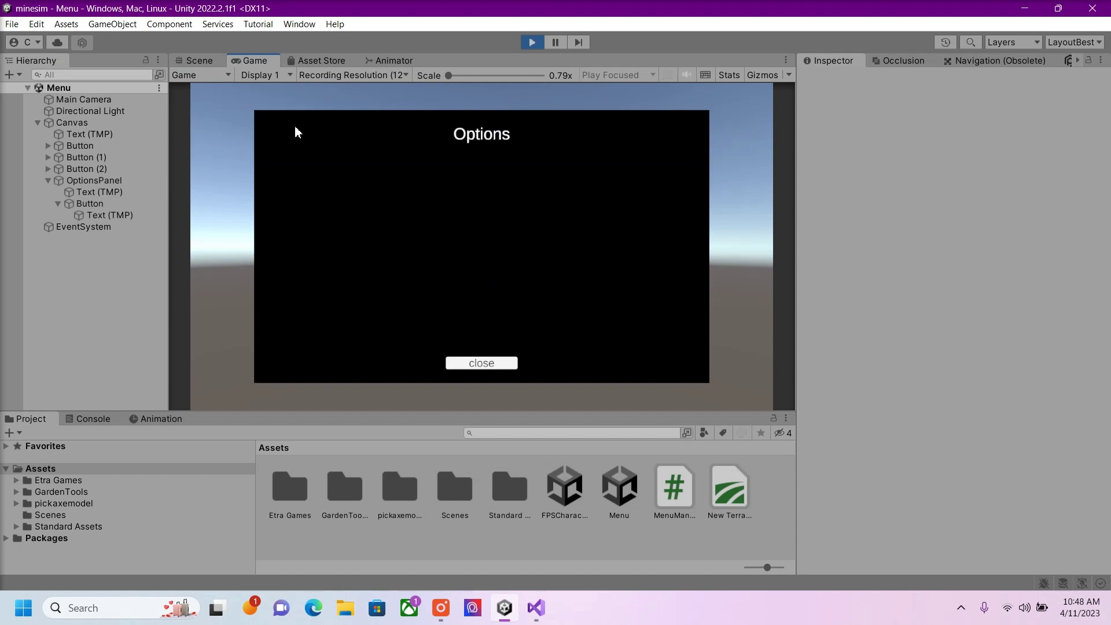
pyautogui.click(493, 364)
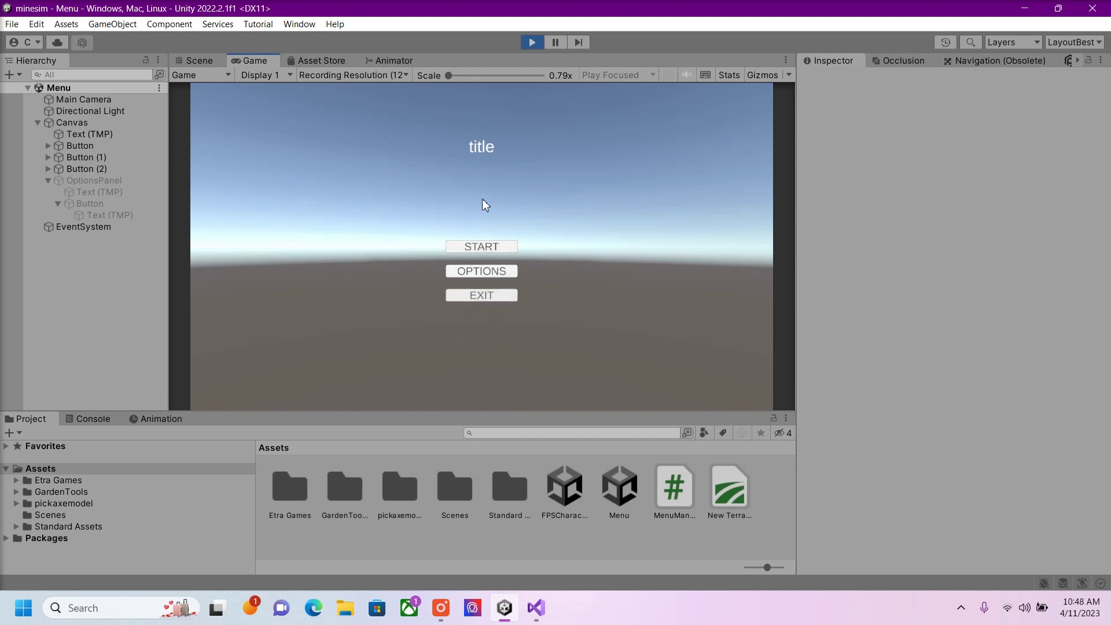
pyautogui.click(478, 248)
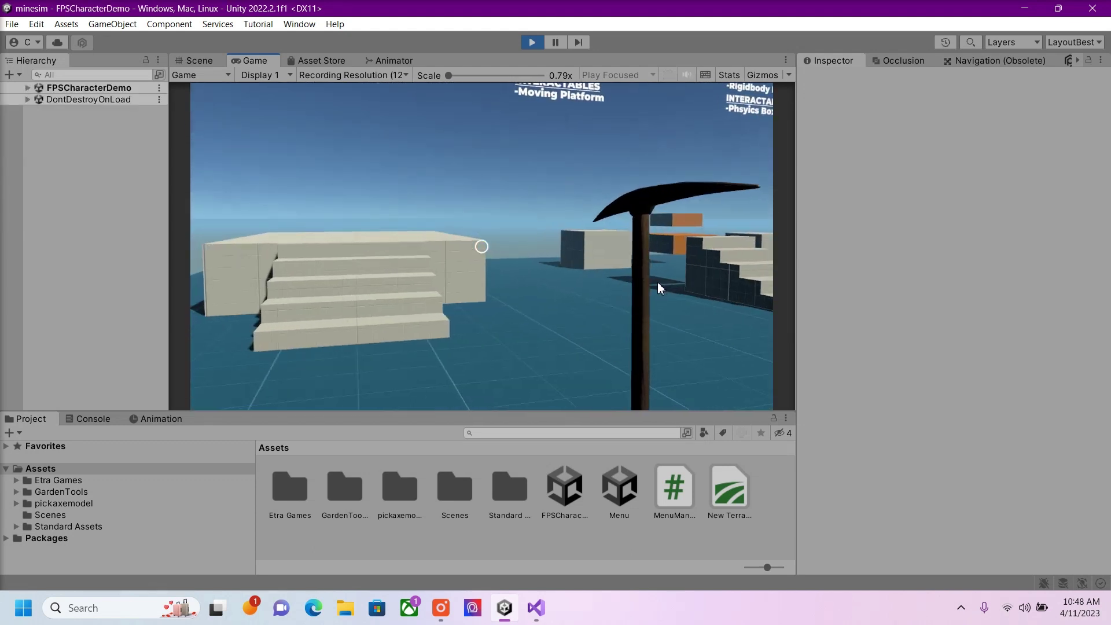
pyautogui.press('1')
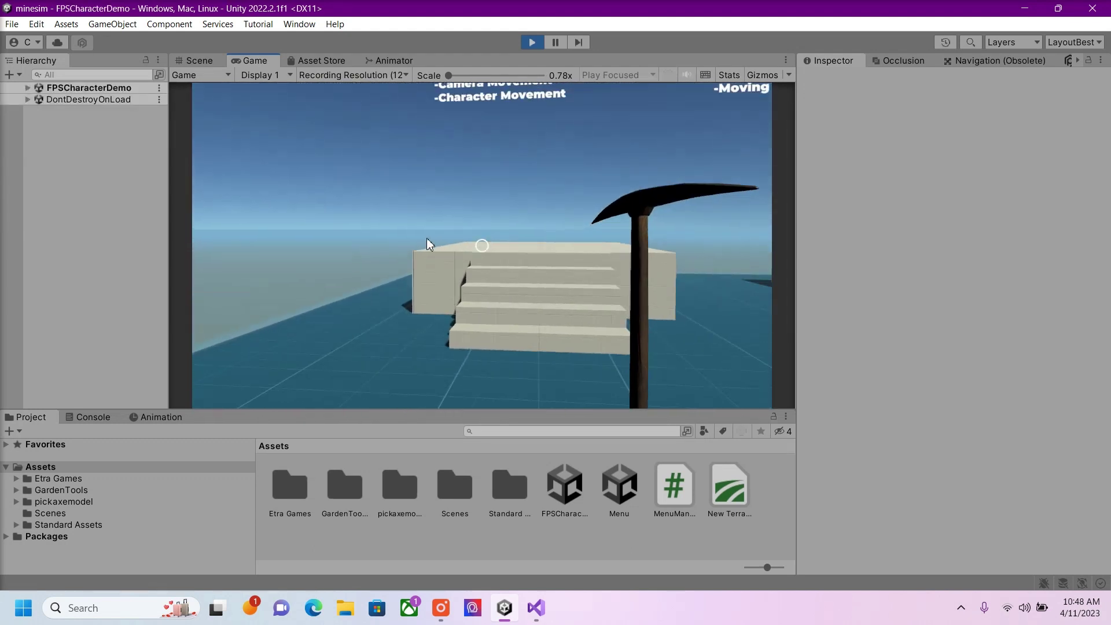